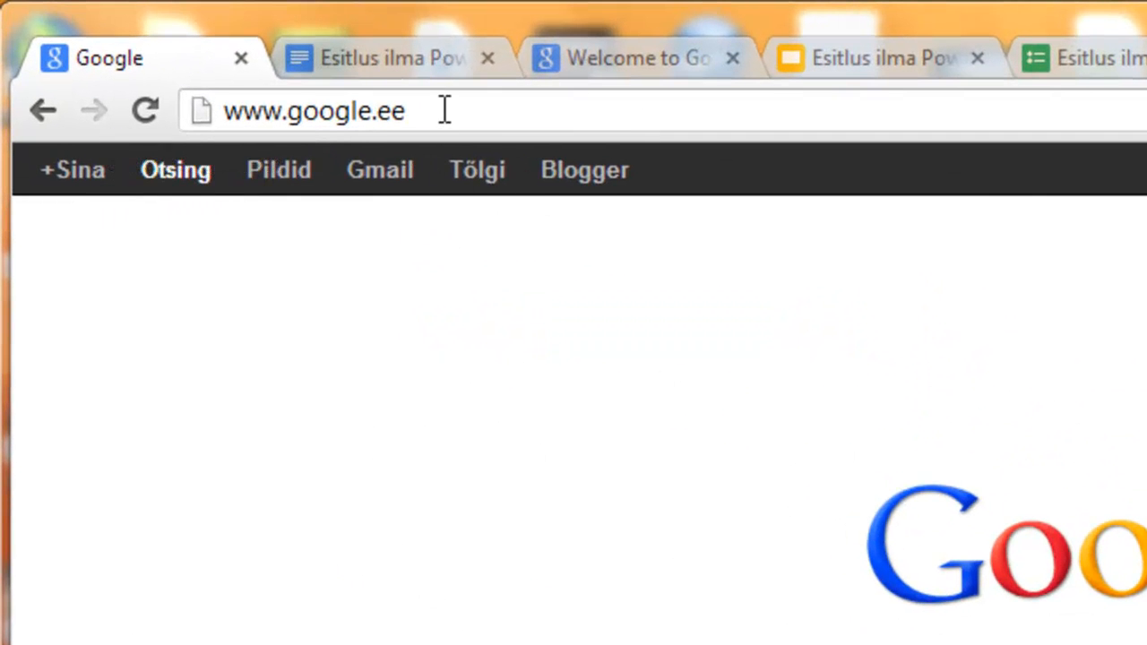
# - Go to Google Drive by entering 'drive' in Chrome's address bar
pyautogui.click(445, 111)
pyautogui.write('drive')
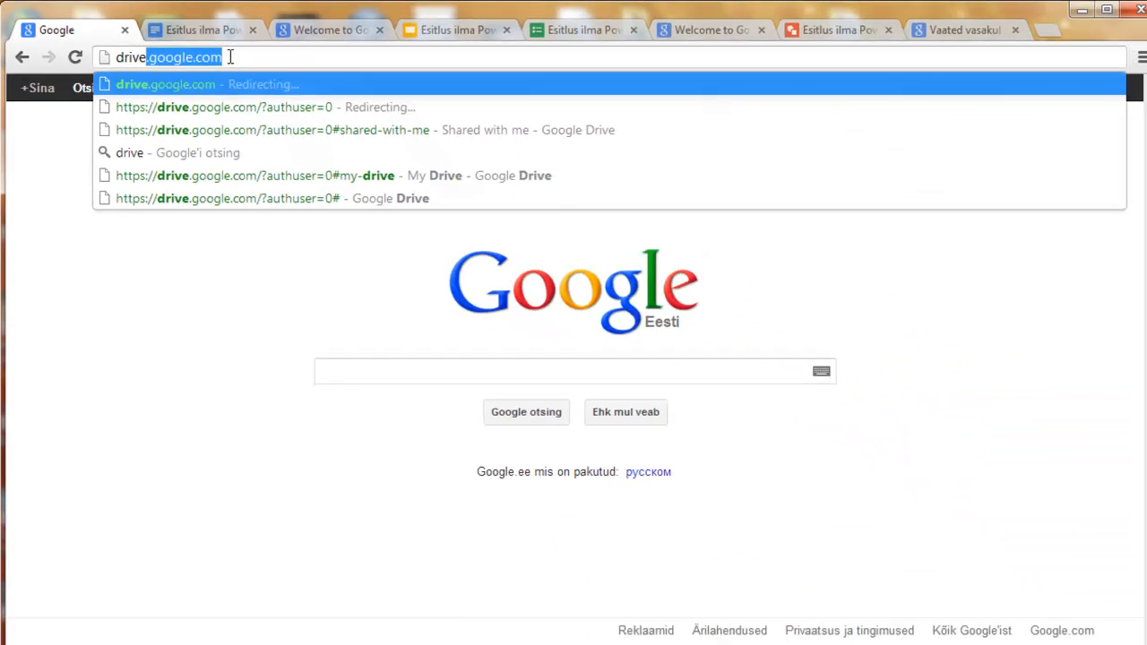
pyautogui.press('Return')
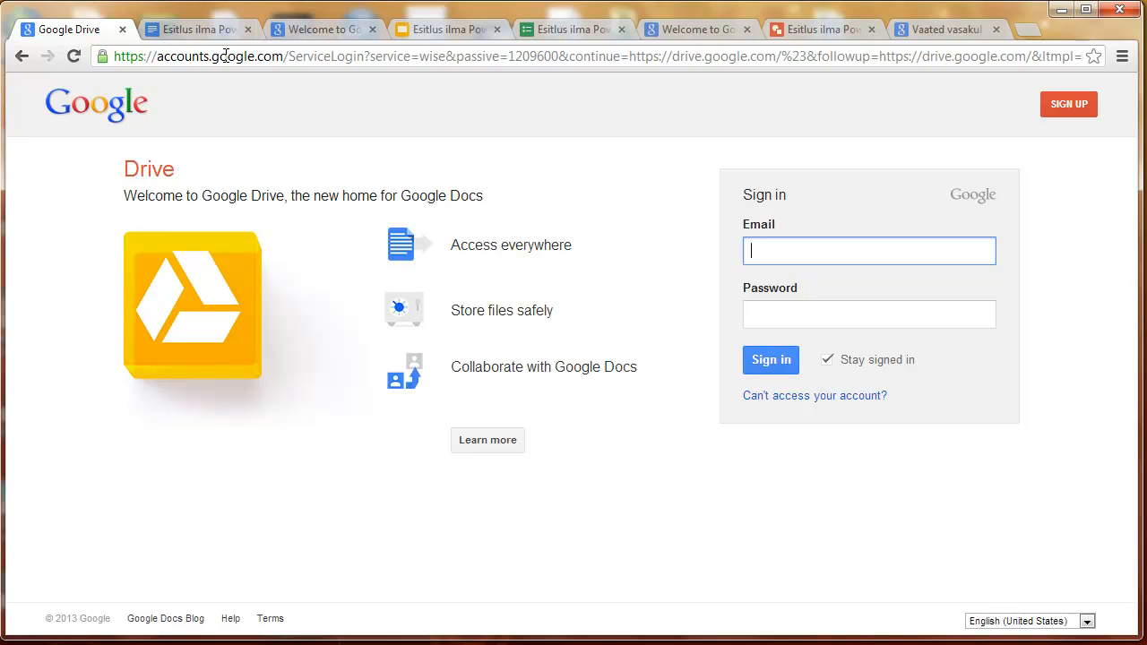
# - Sign in with the suggested account e-mail and the account password
pyautogui.write('siret')
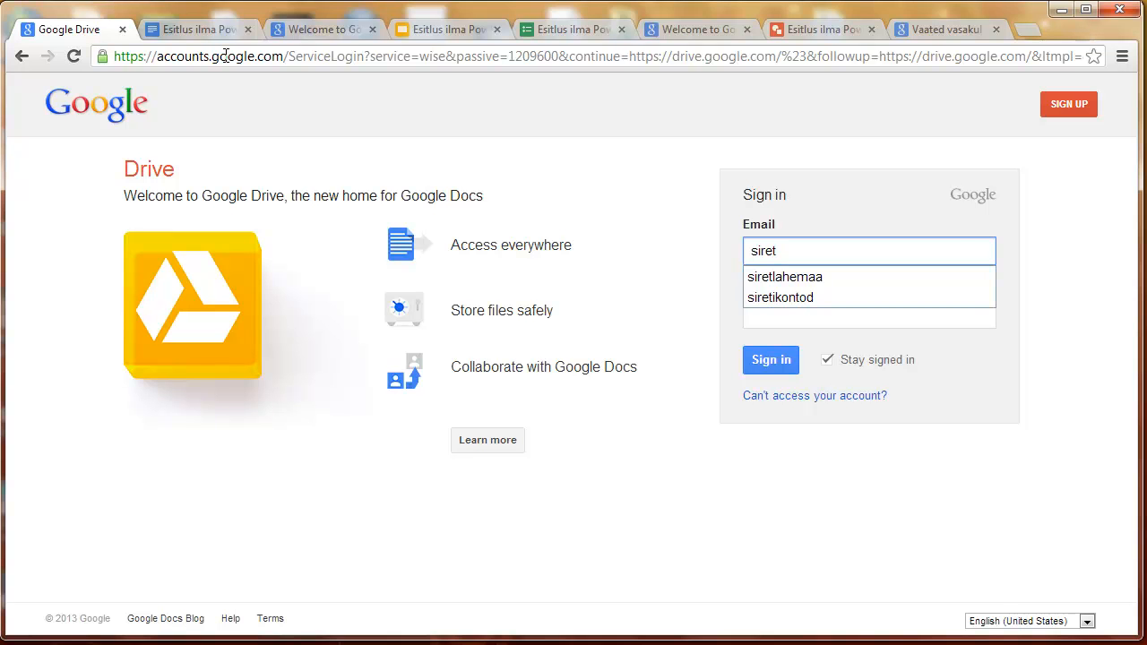
pyautogui.press('Down')
pyautogui.press('Return')
pyautogui.press('Tab')
pyautogui.write('*')
pyautogui.press('Return')
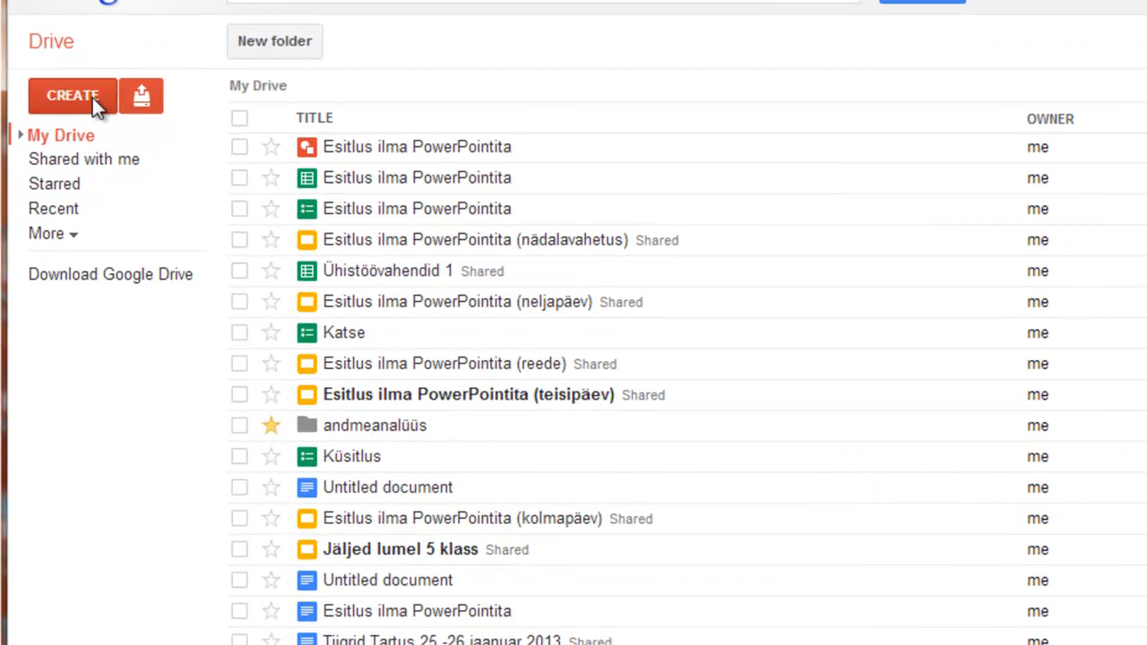
pyautogui.click(142, 104)
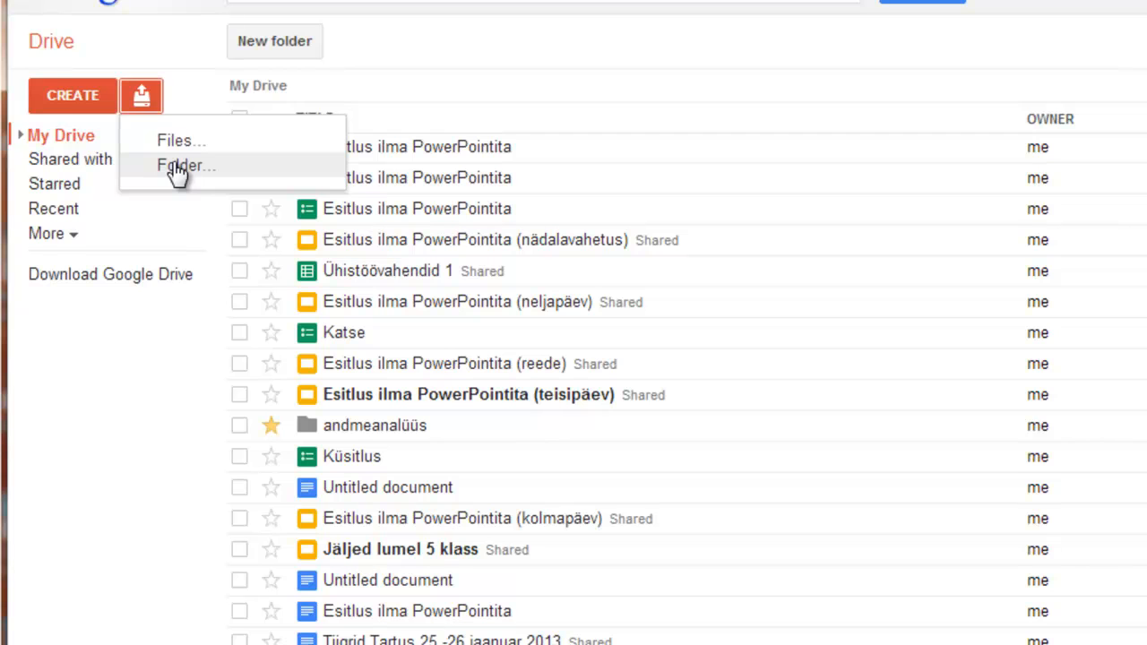
pyautogui.click(64, 101)
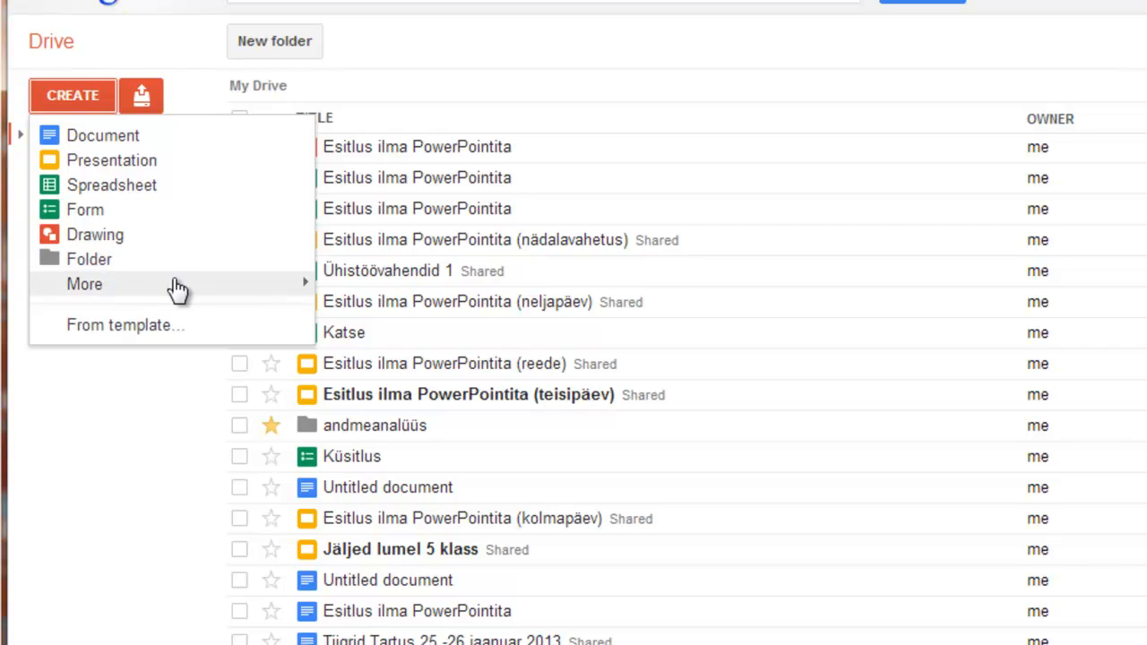
pyautogui.moveTo(179, 288)
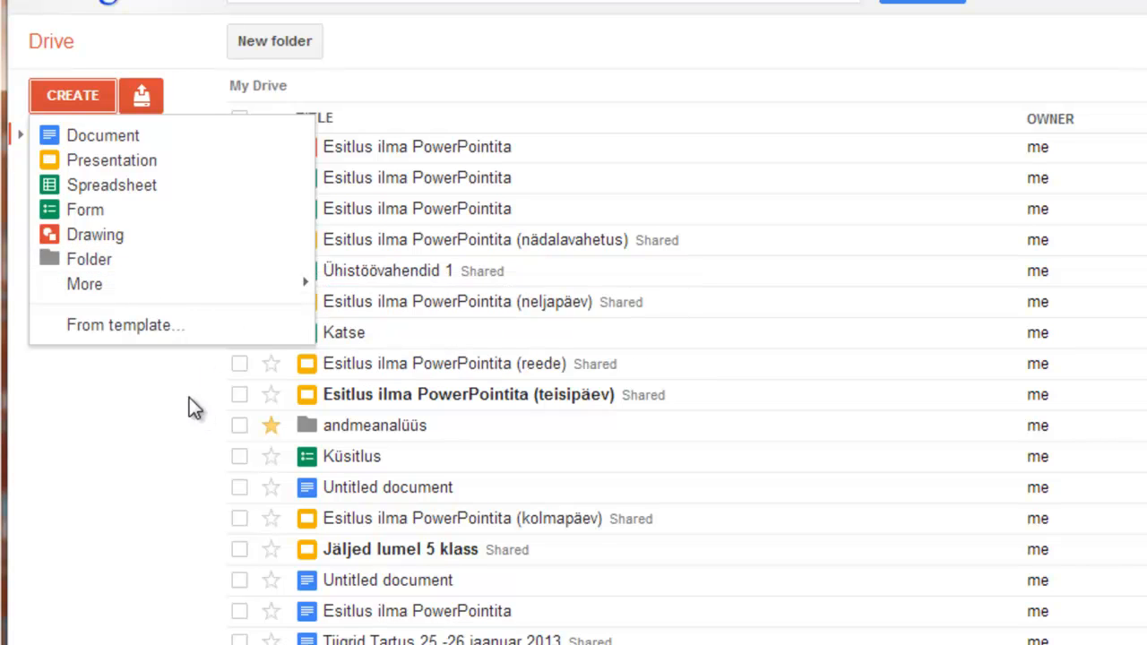
pyautogui.click(82, 95)
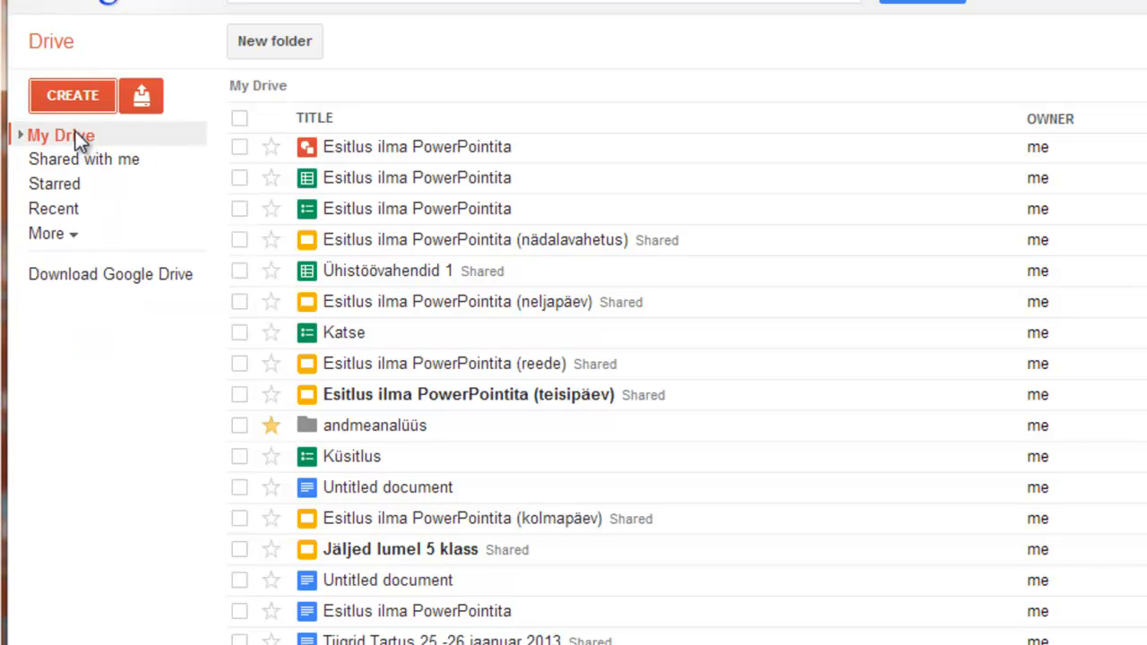
# - Expand and collapse My Drive, browse Shared with me and Starred, then show Recent files
pyautogui.click(20, 136)
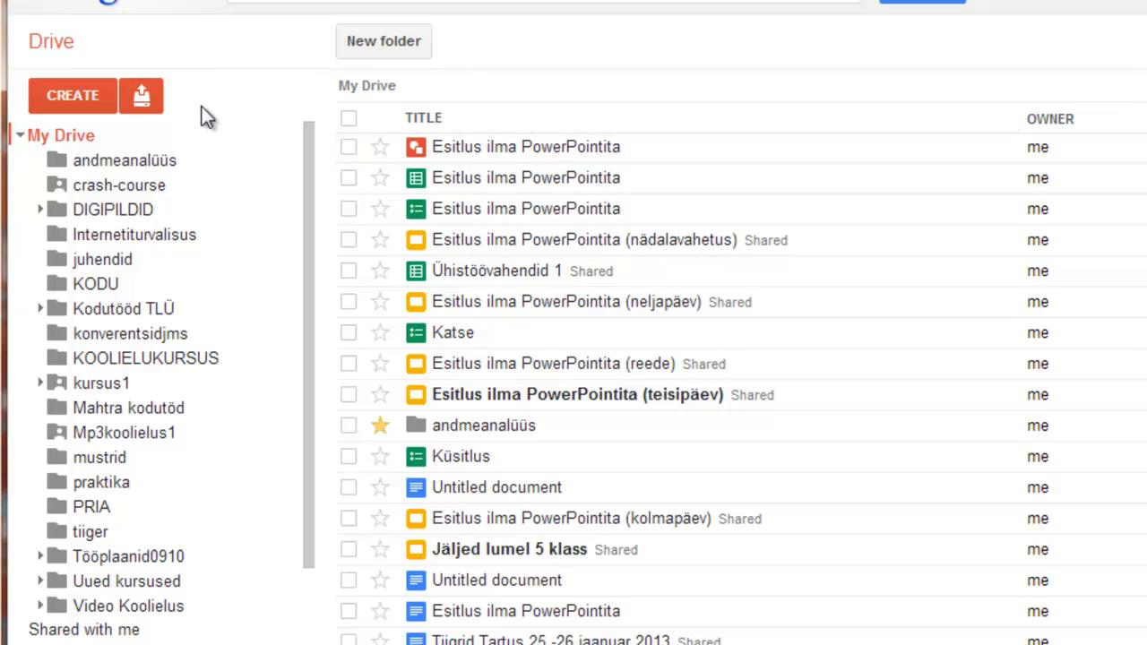
pyautogui.click(19, 141)
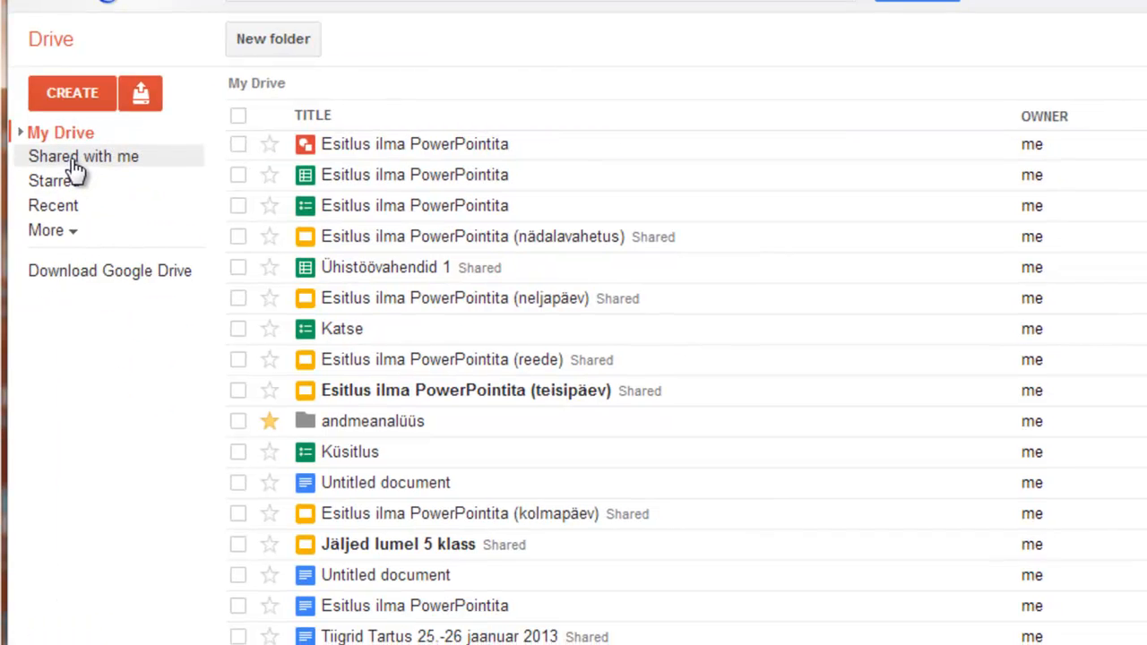
pyautogui.click(75, 159)
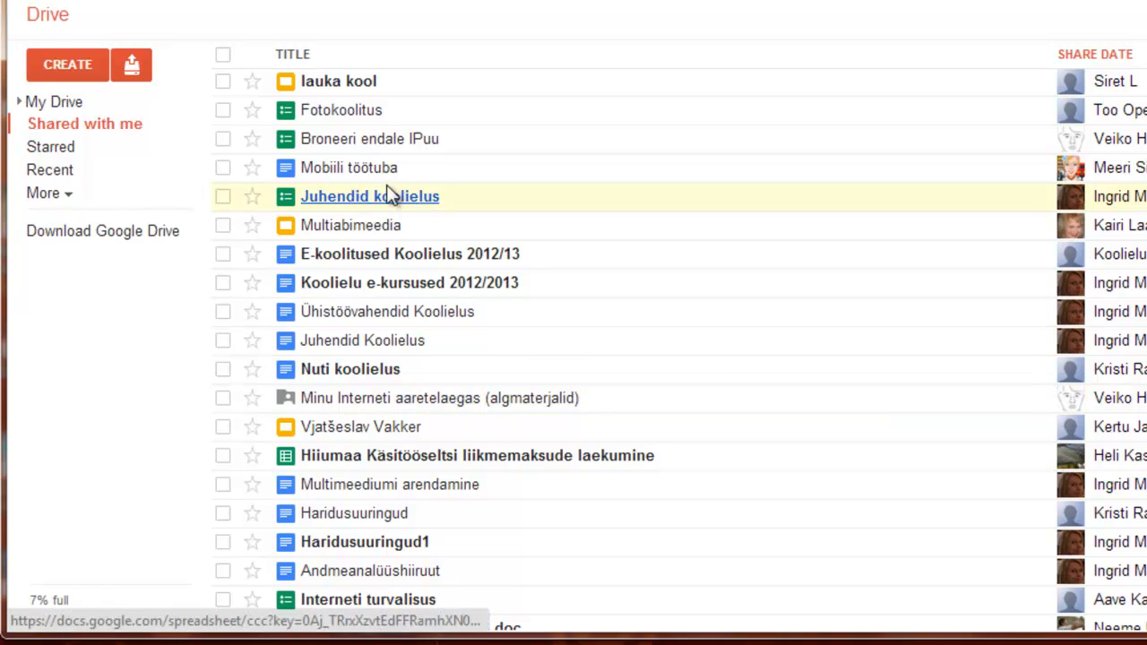
pyautogui.click(51, 147)
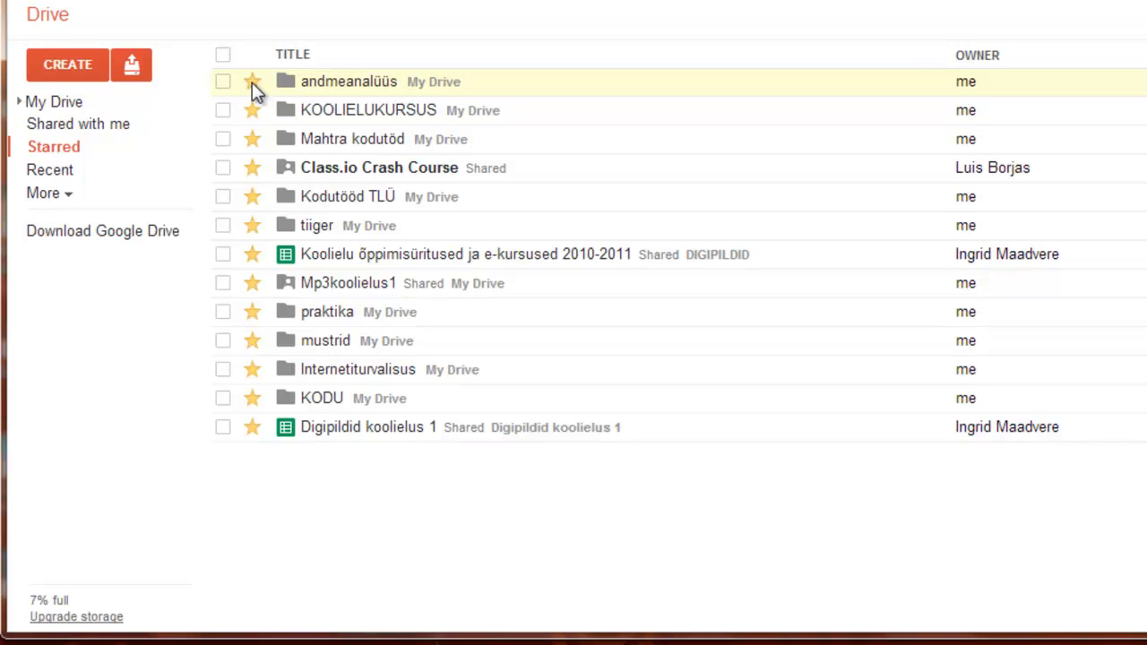
pyautogui.click(83, 177)
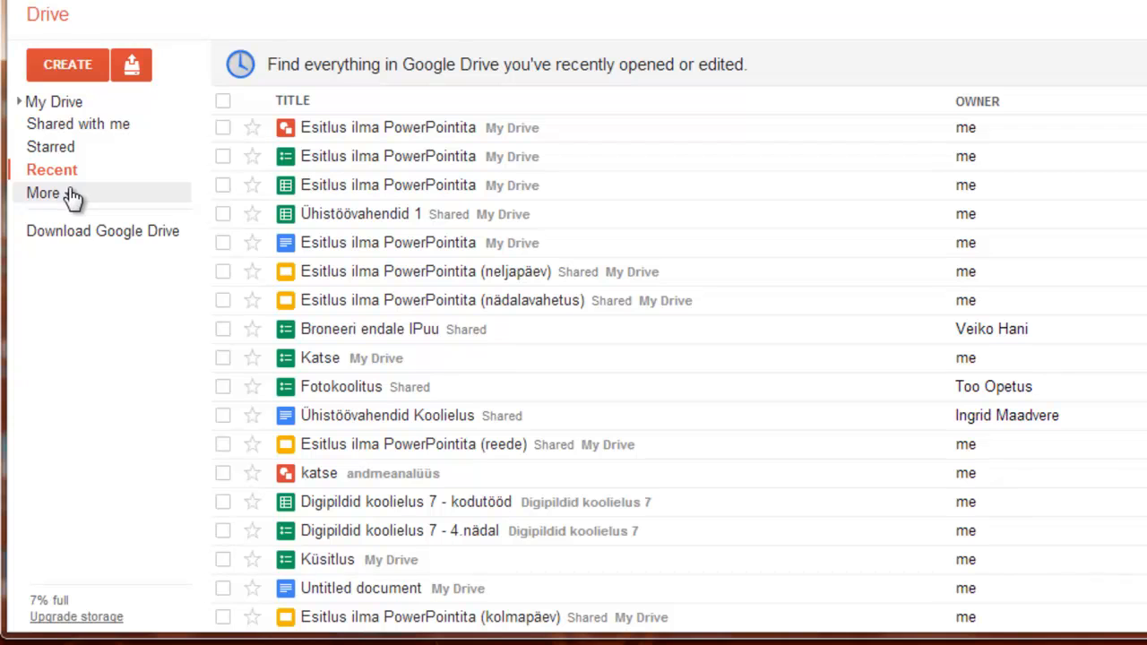
# - Expand More in the sidebar to show Activity, Offline Docs, All items and Trash
pyautogui.click(72, 195)
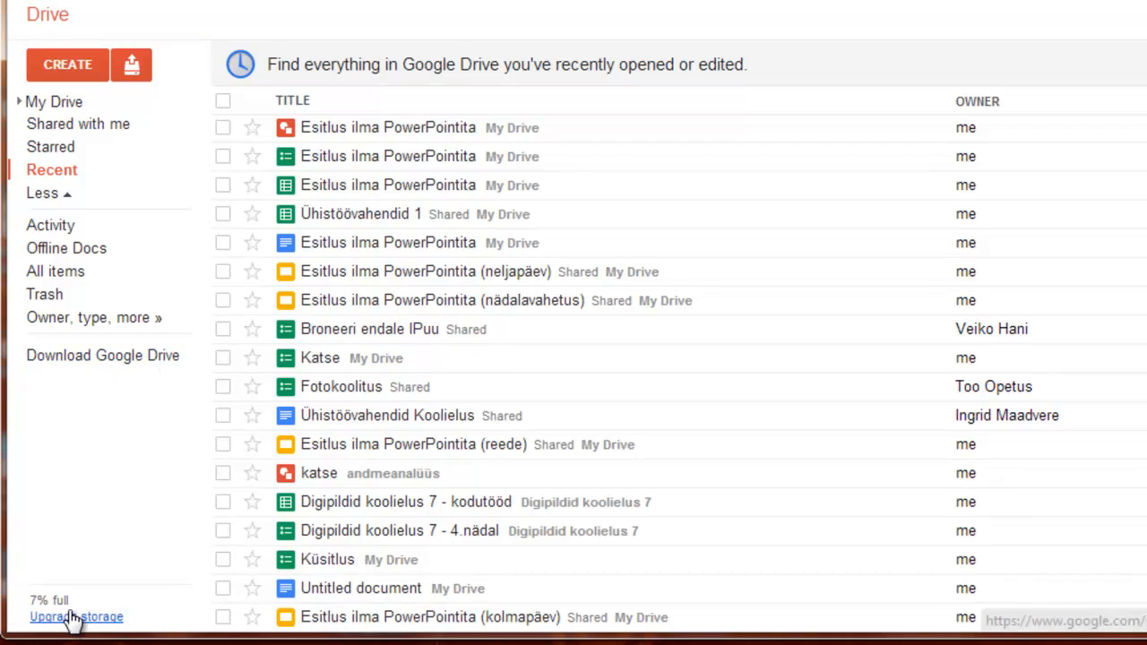
pyautogui.moveTo(72, 613)
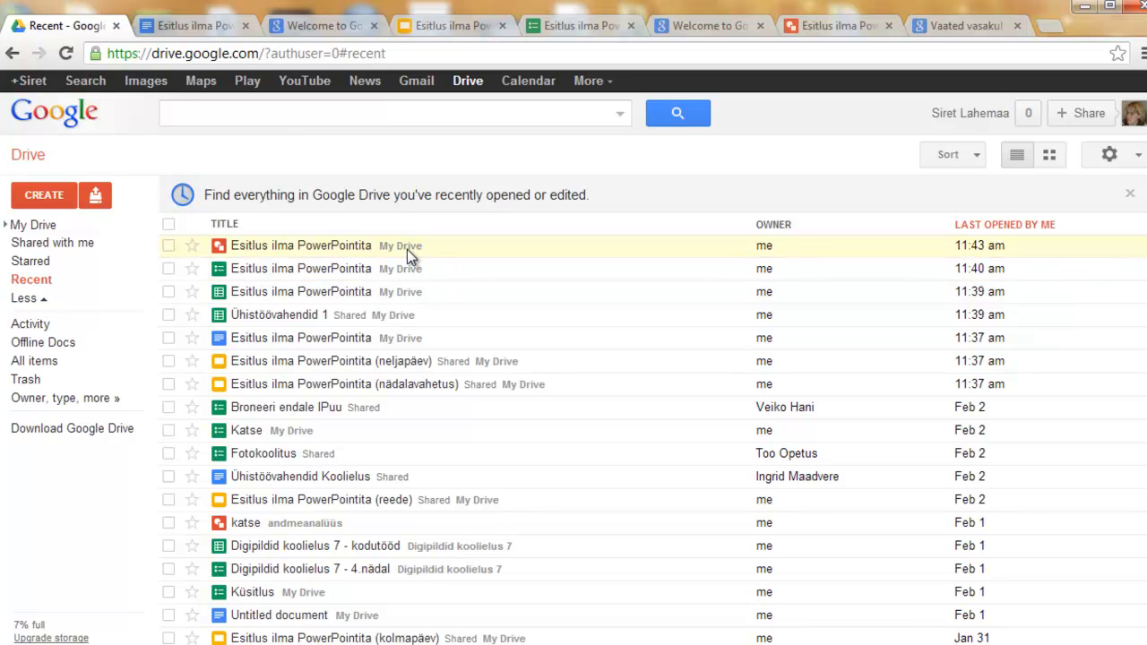
# - Star and unstar the first Esitlus ilma PowerPointita file, then select its row
pyautogui.click(191, 247)
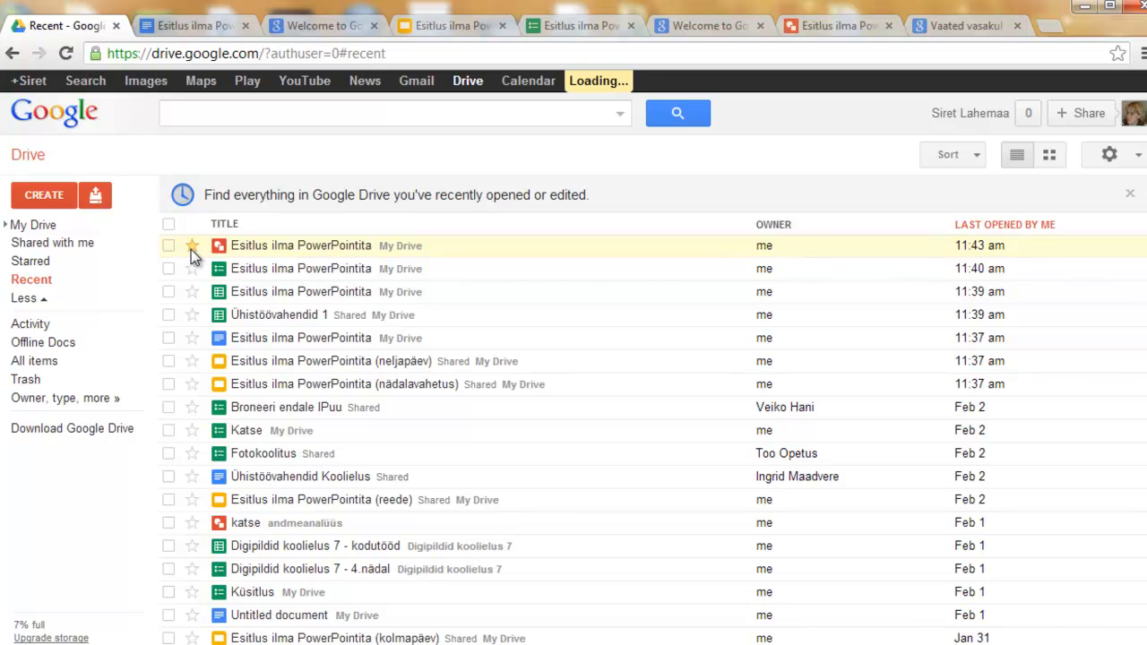
pyautogui.click(193, 248)
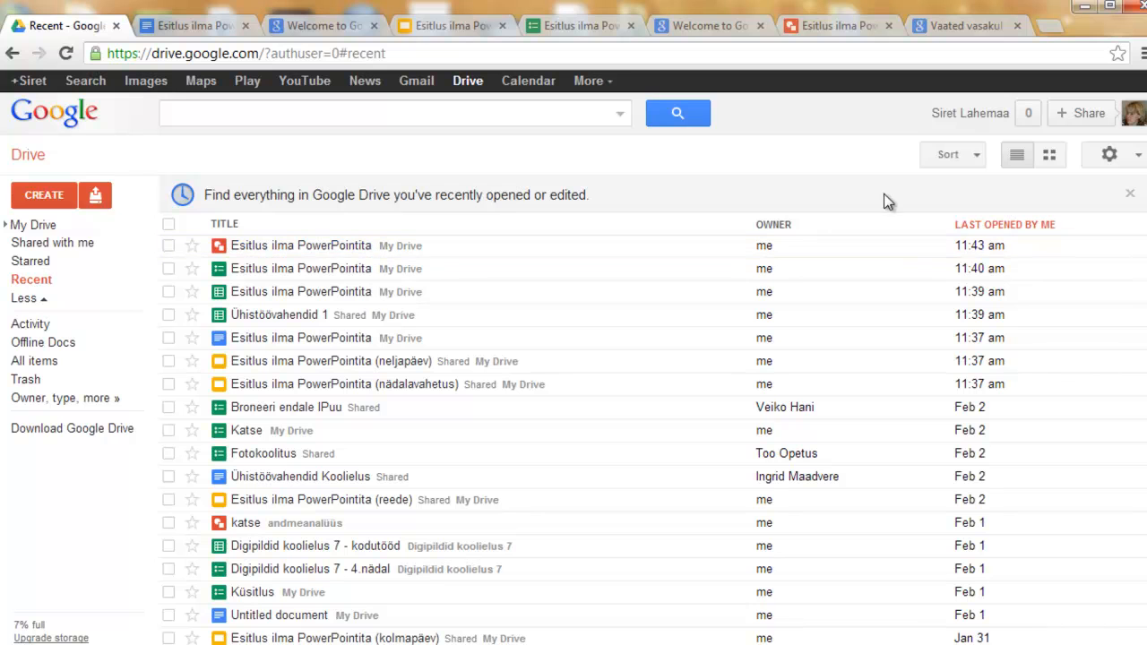
pyautogui.click(167, 245)
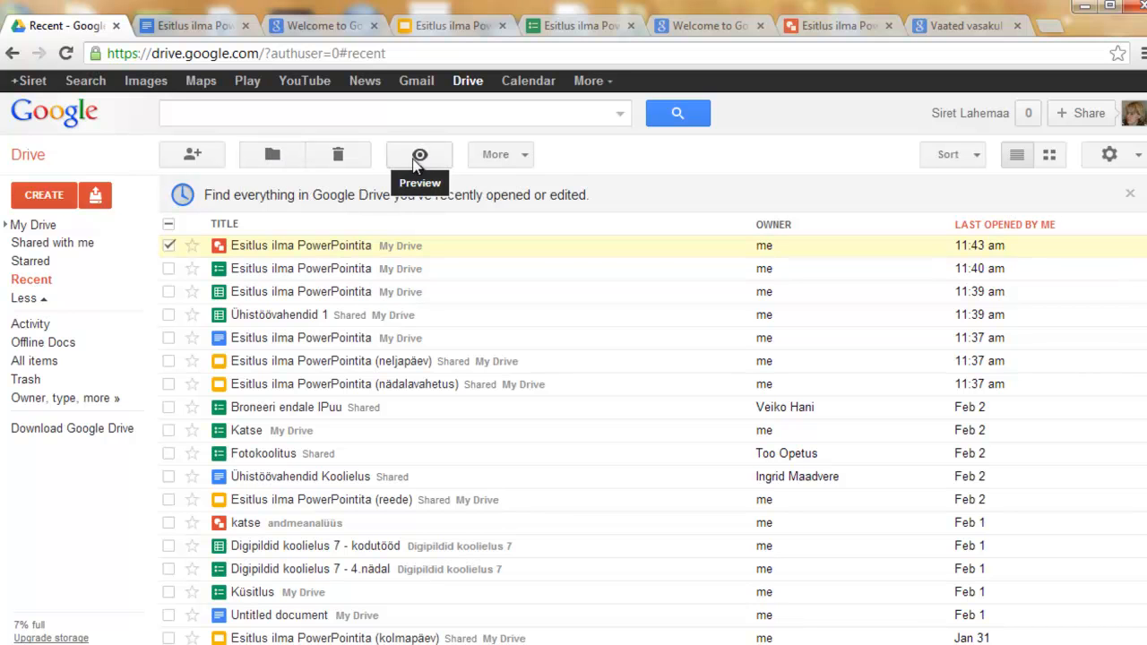
# - Look at the More actions menu for the selected file, close it, and deselect the file
pyautogui.click(518, 158)
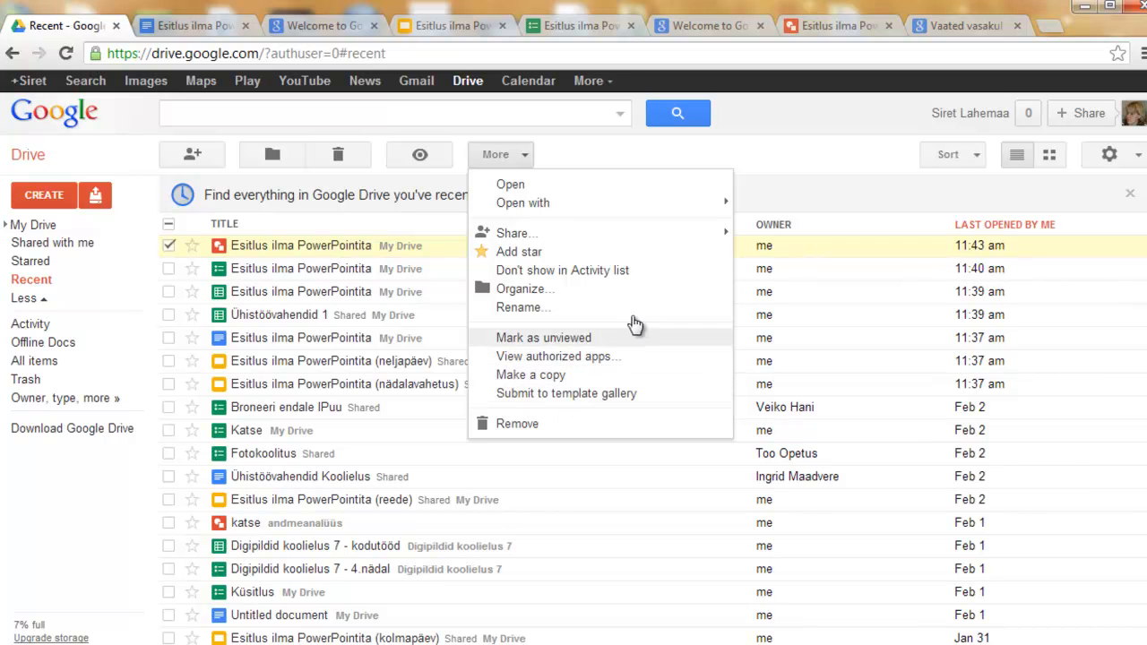
pyautogui.click(815, 169)
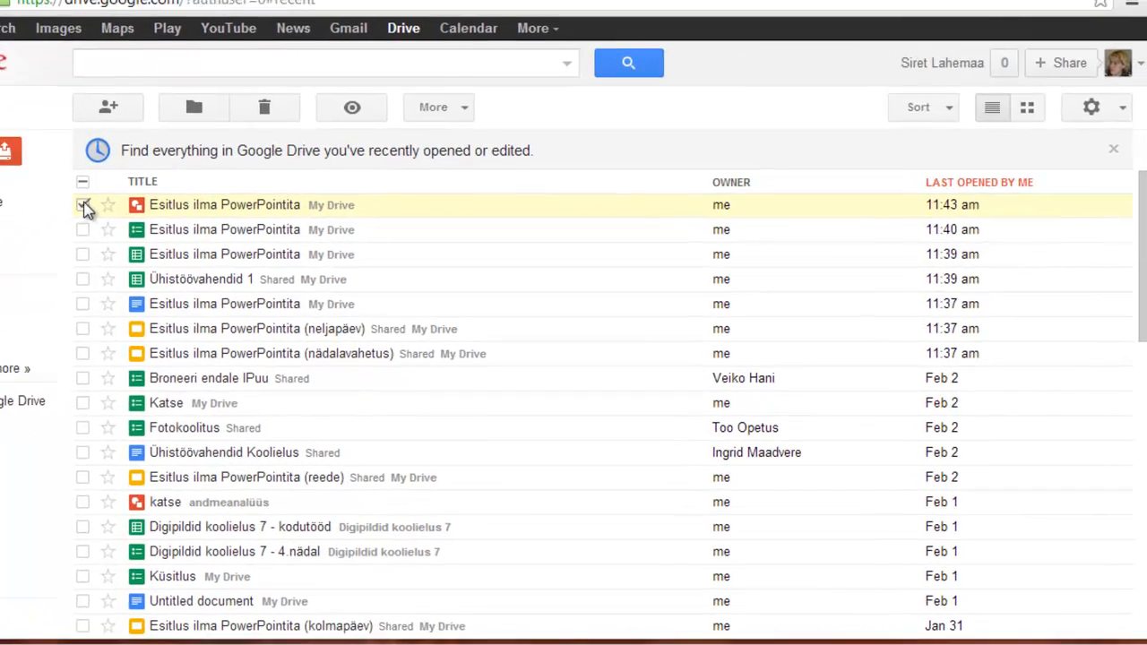
pyautogui.click(169, 245)
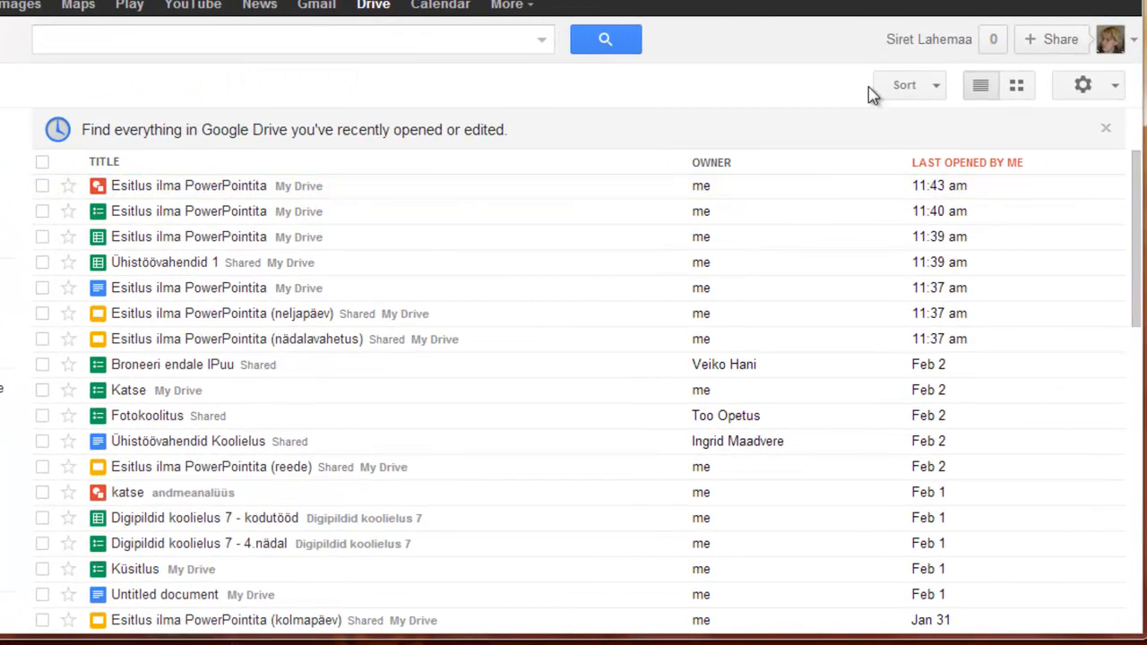
# - Sort the Recent list by Last edited by me, then switch to Last modified
pyautogui.click(934, 88)
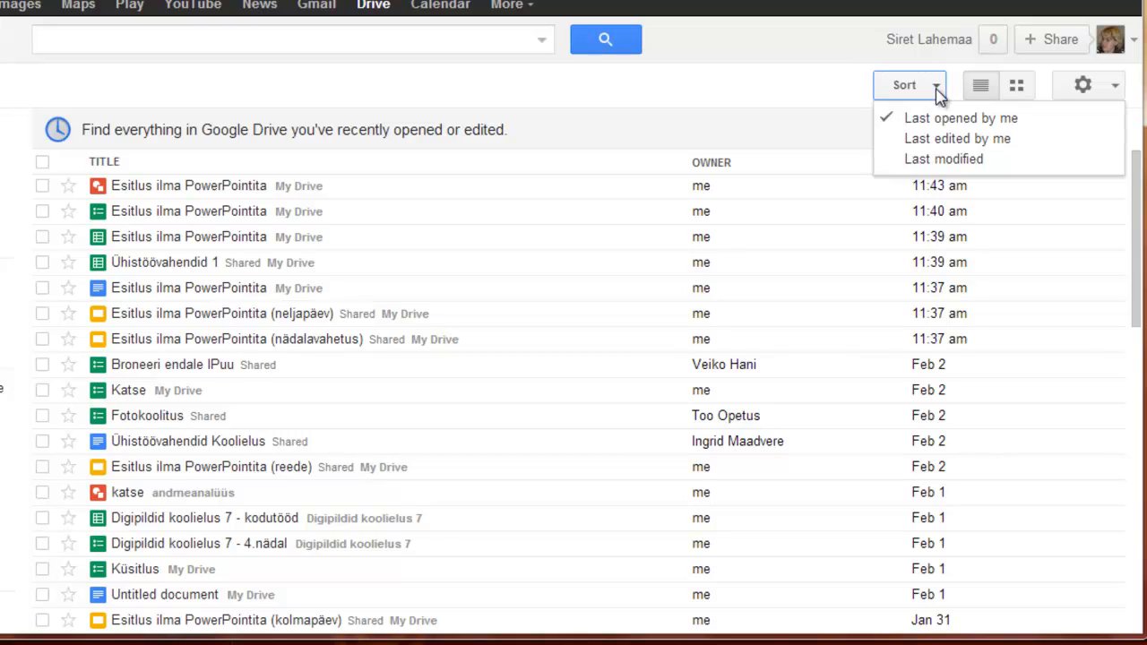
pyautogui.click(1007, 141)
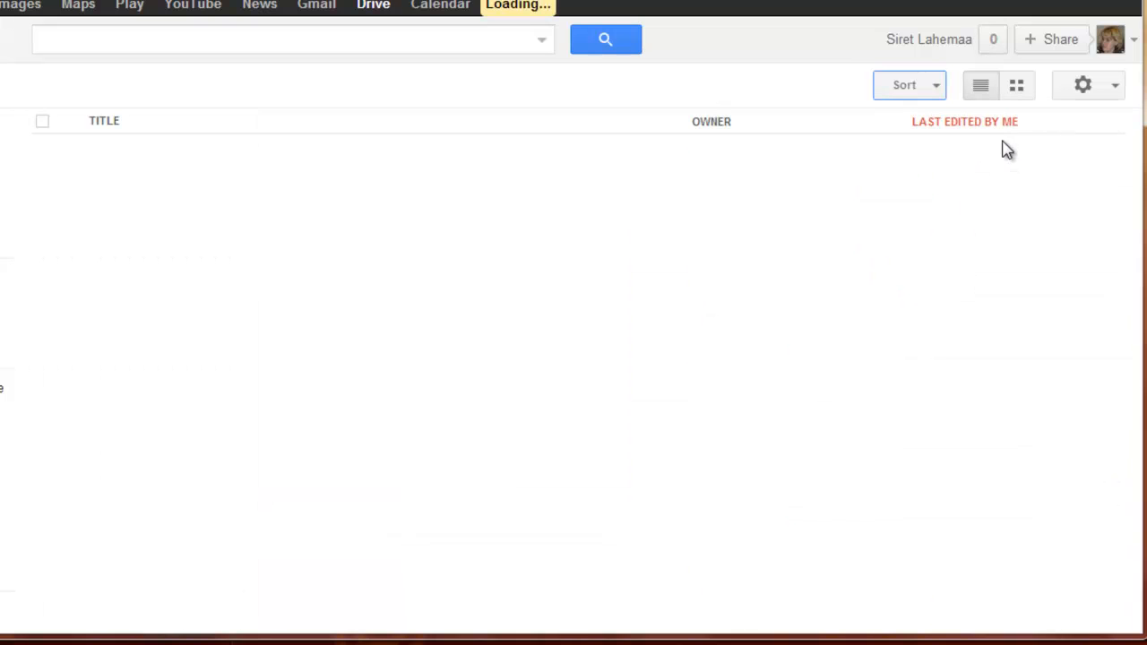
pyautogui.click(935, 95)
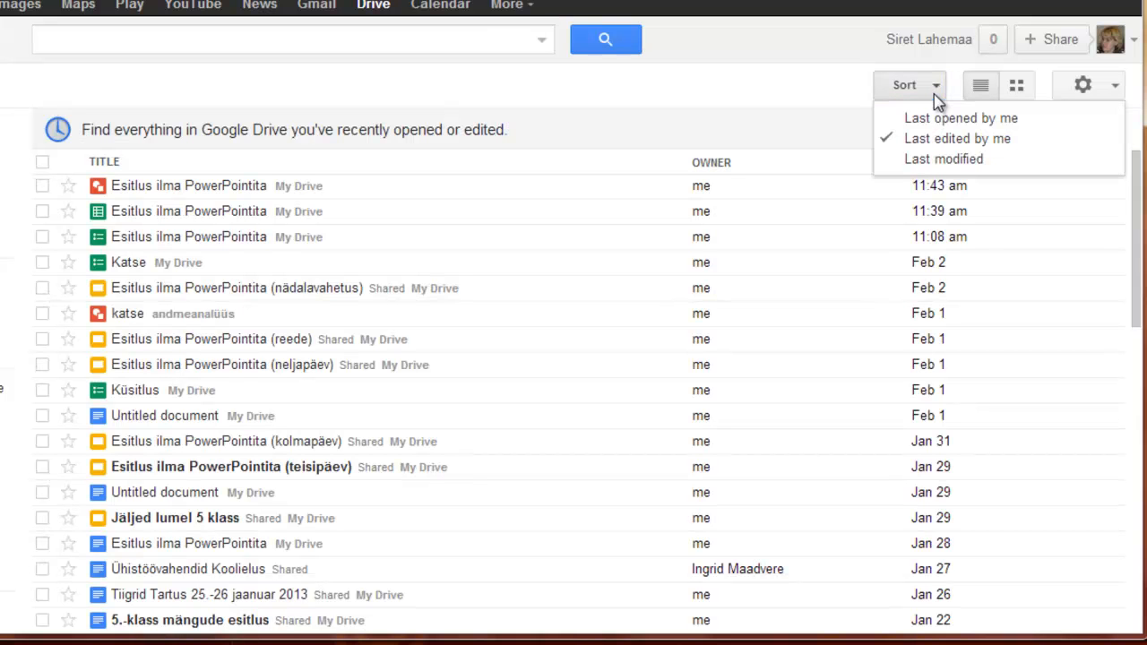
pyautogui.click(920, 161)
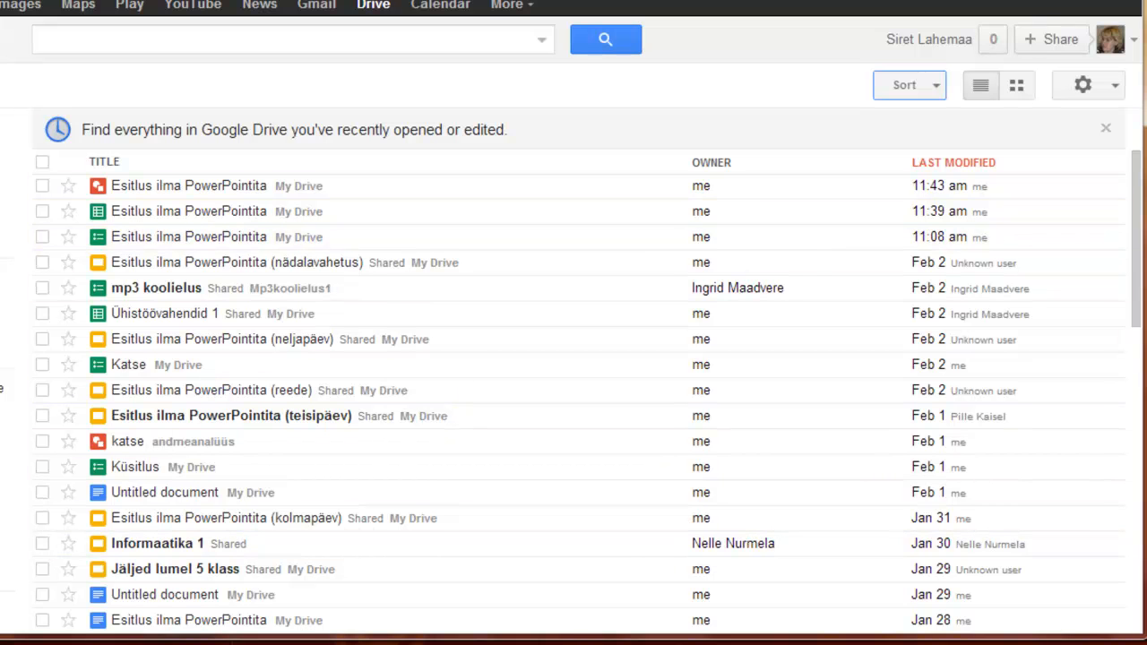
pyautogui.click(1018, 86)
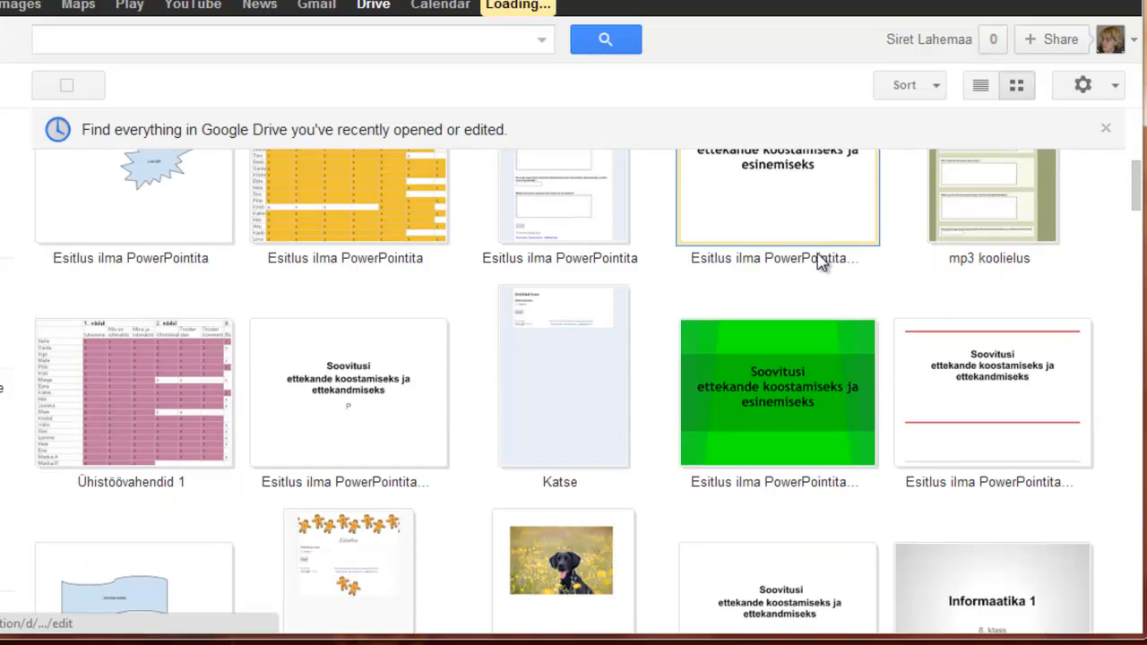
pyautogui.scroll(-8, 822, 264)
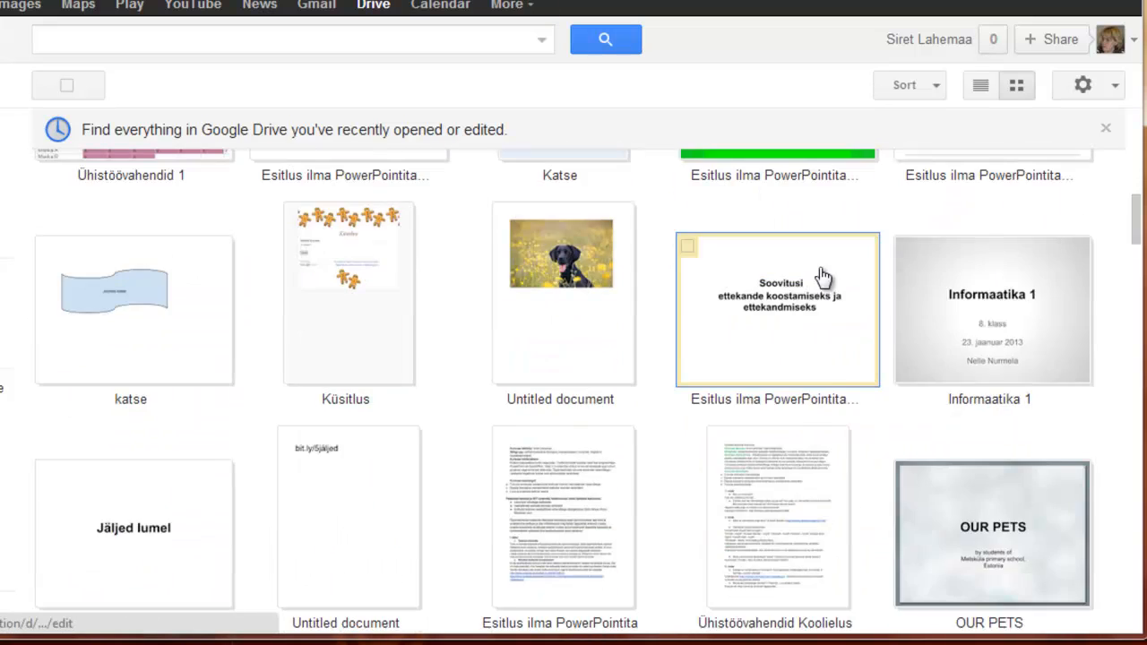
pyautogui.scroll(-6, 811, 280)
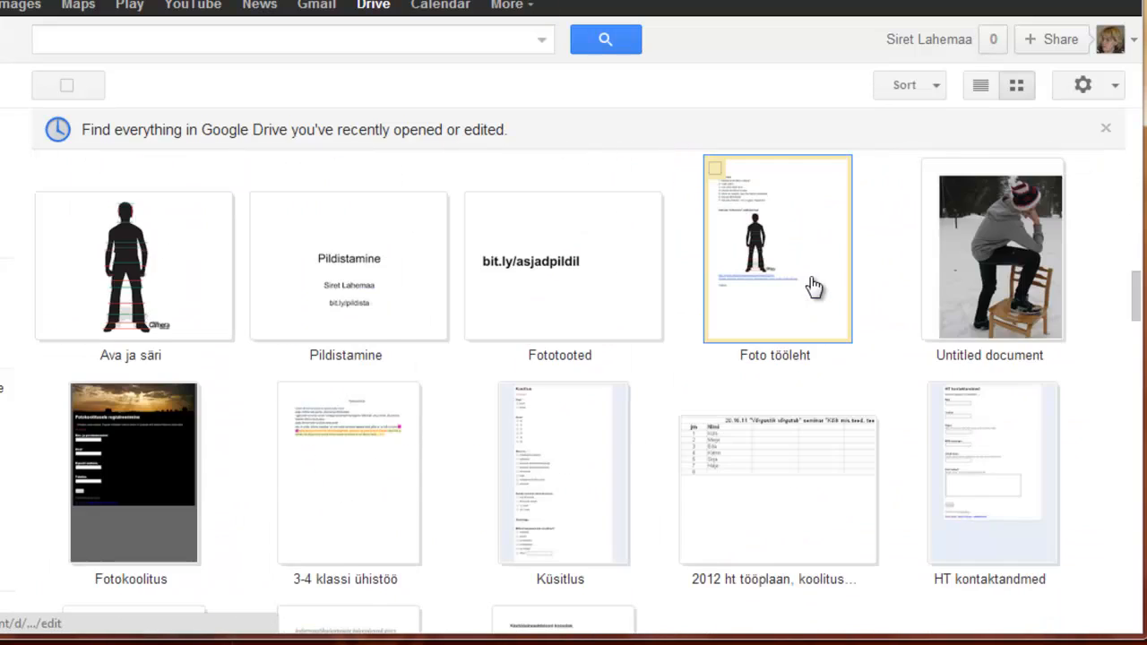
pyautogui.scroll(-5, 816, 285)
pyautogui.scroll(-1, 822, 275)
pyautogui.scroll(10, 819, 274)
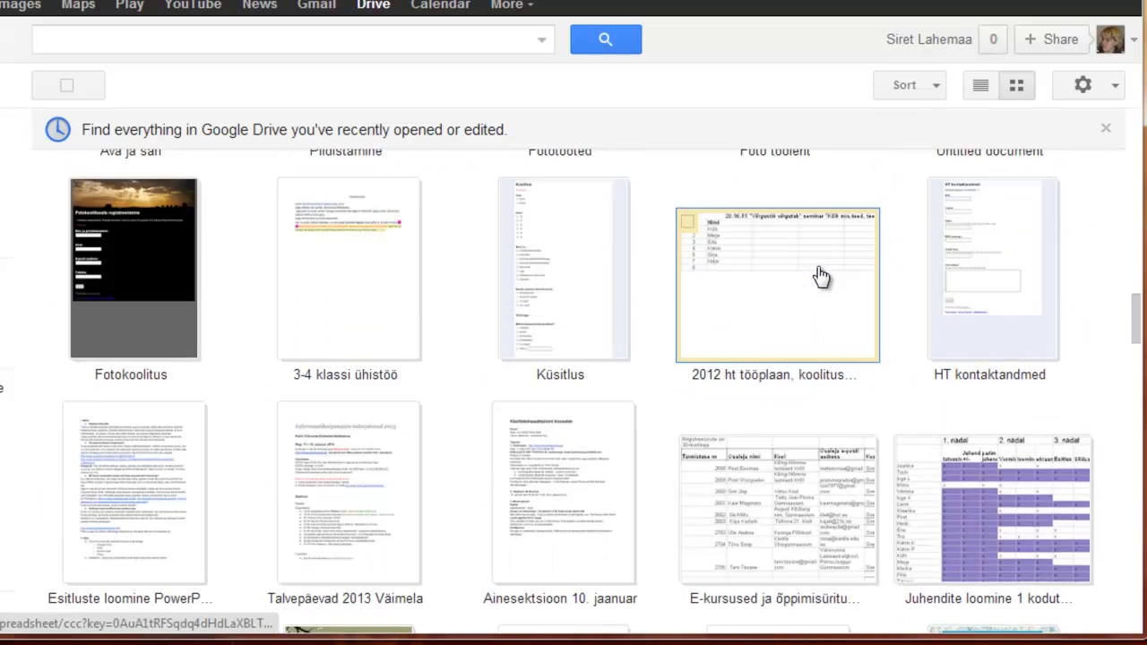
pyautogui.scroll(7, 923, 258)
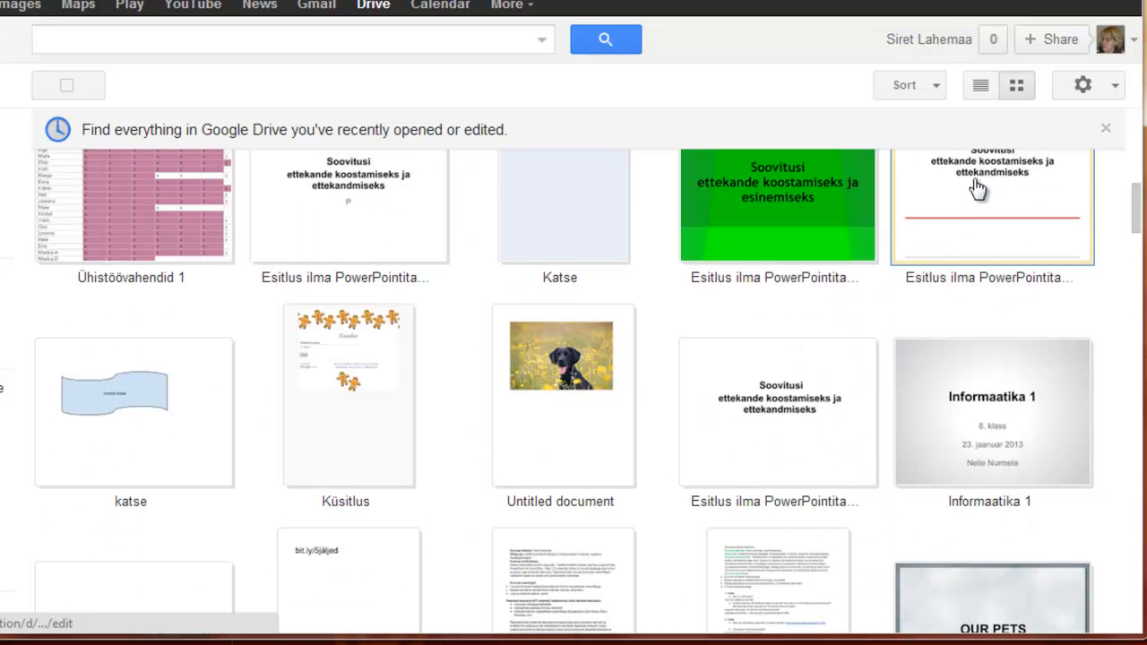
# - Switch to List view, try Cozy then Compact density, and open the Drive Settings page
pyautogui.click(980, 85)
pyautogui.click(1113, 86)
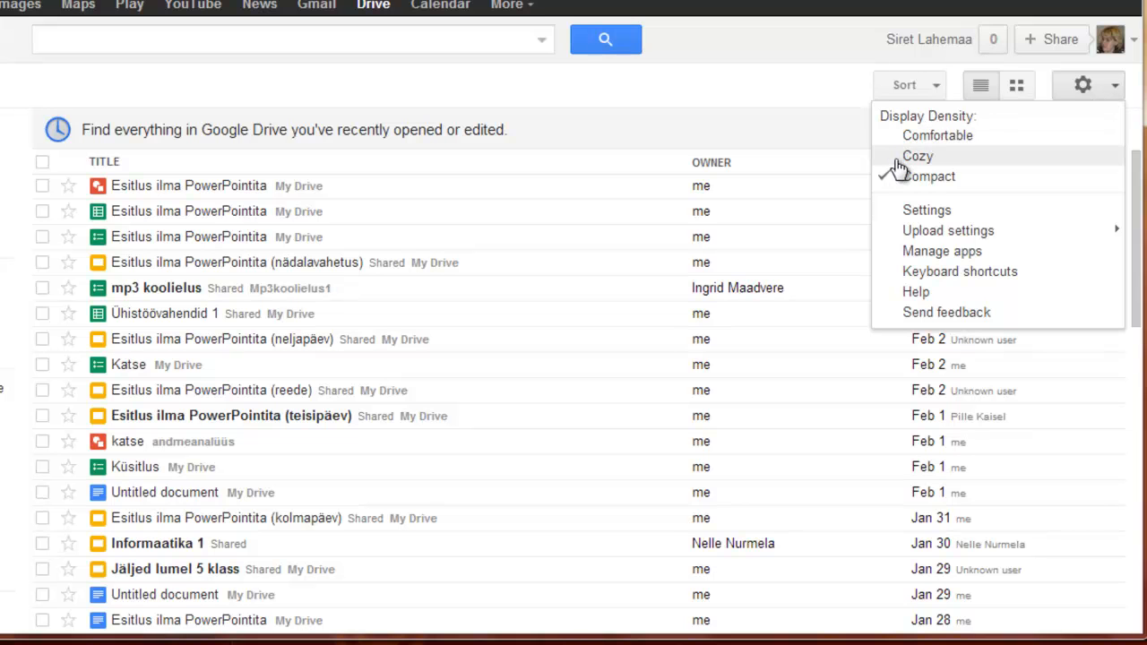
pyautogui.click(956, 167)
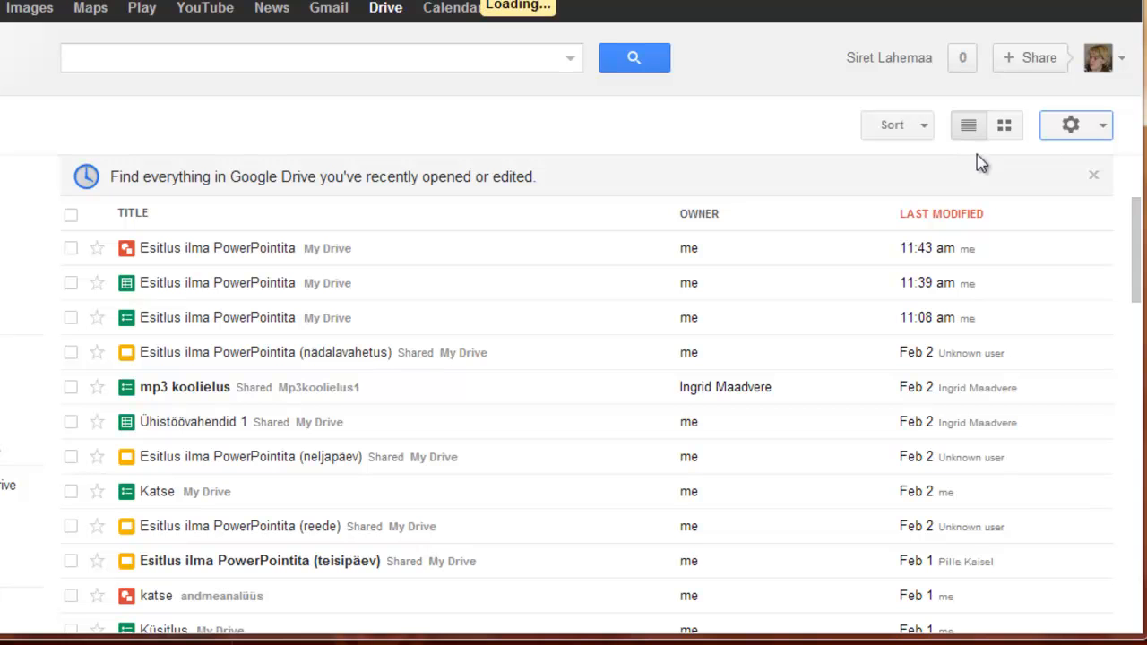
pyautogui.click(1074, 127)
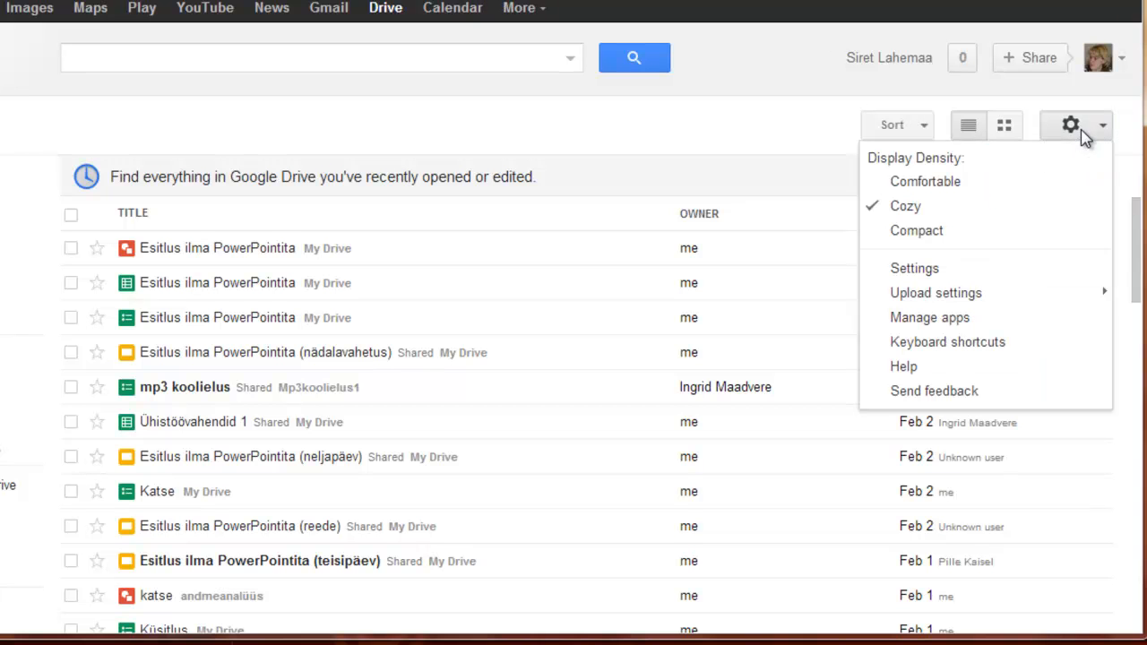
pyautogui.click(973, 235)
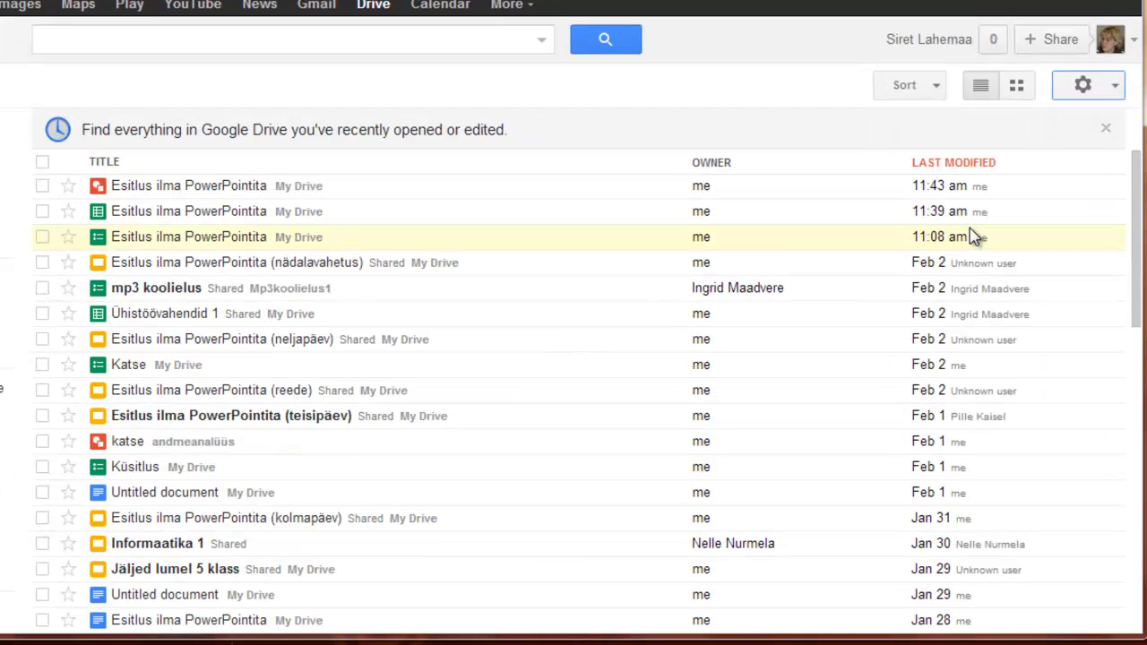
pyautogui.click(1084, 87)
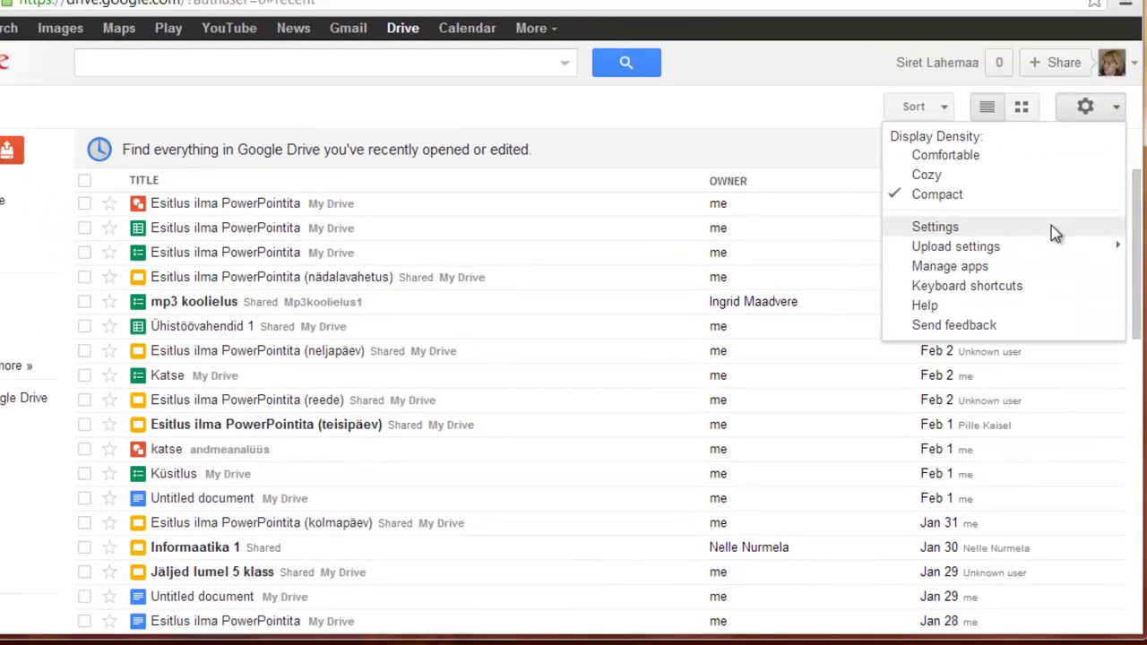
pyautogui.click(1052, 213)
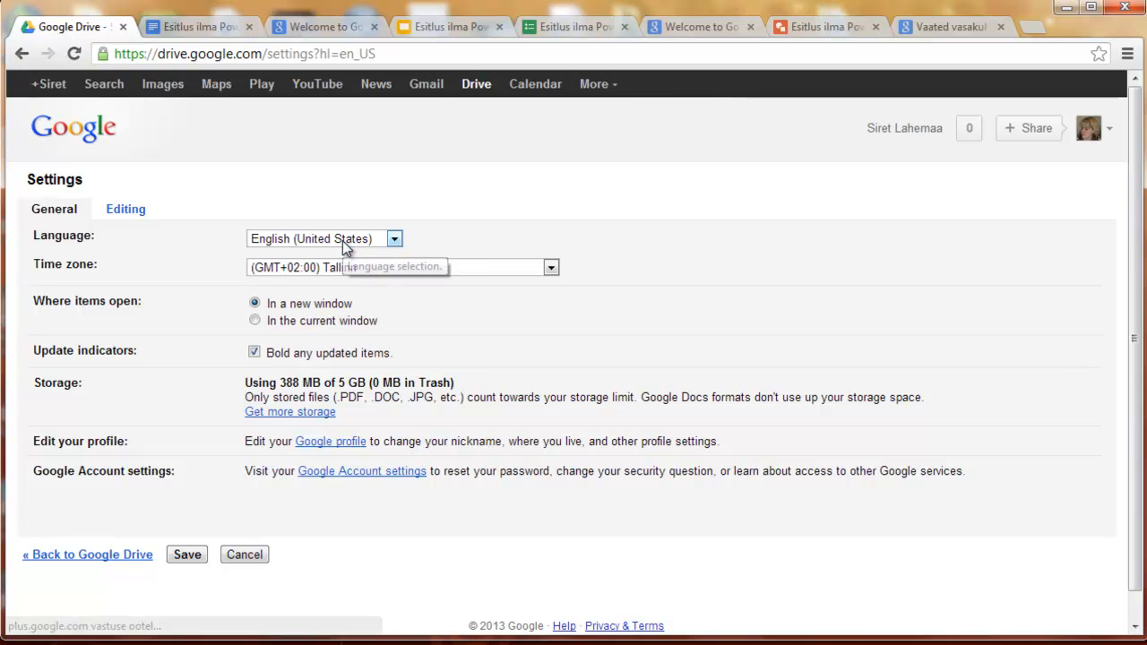
# - Check the Language and Time zone lists (keeping Tallinn), view Editing settings, and save unchanged
pyautogui.click(343, 240)
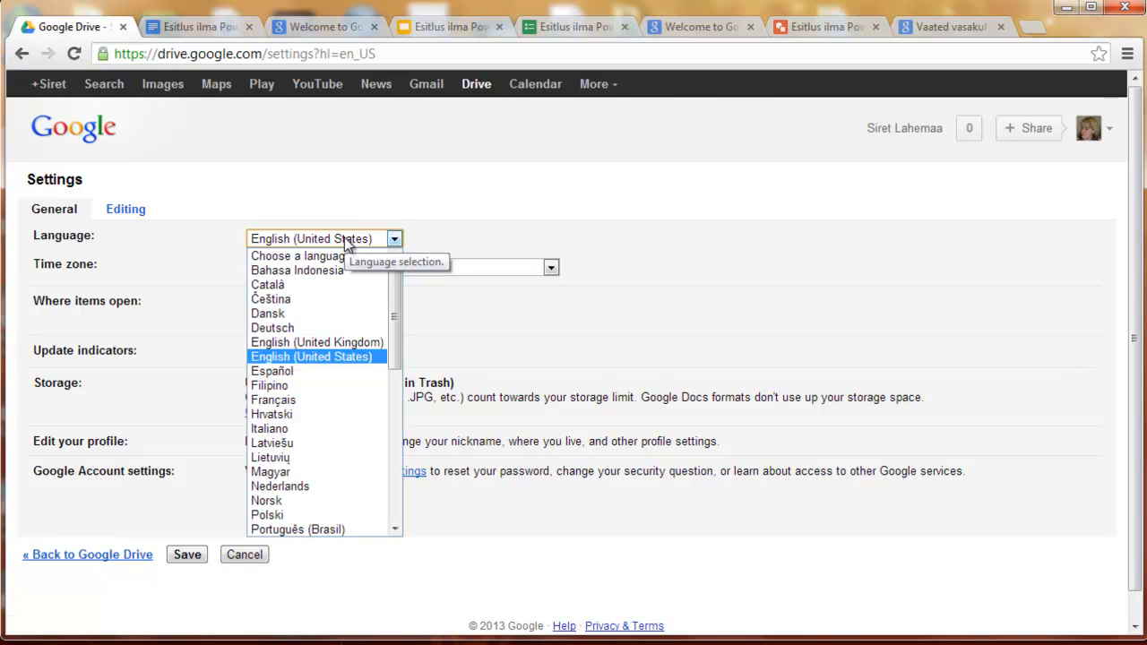
pyautogui.moveTo(396, 348); pyautogui.dragTo(412, 264)
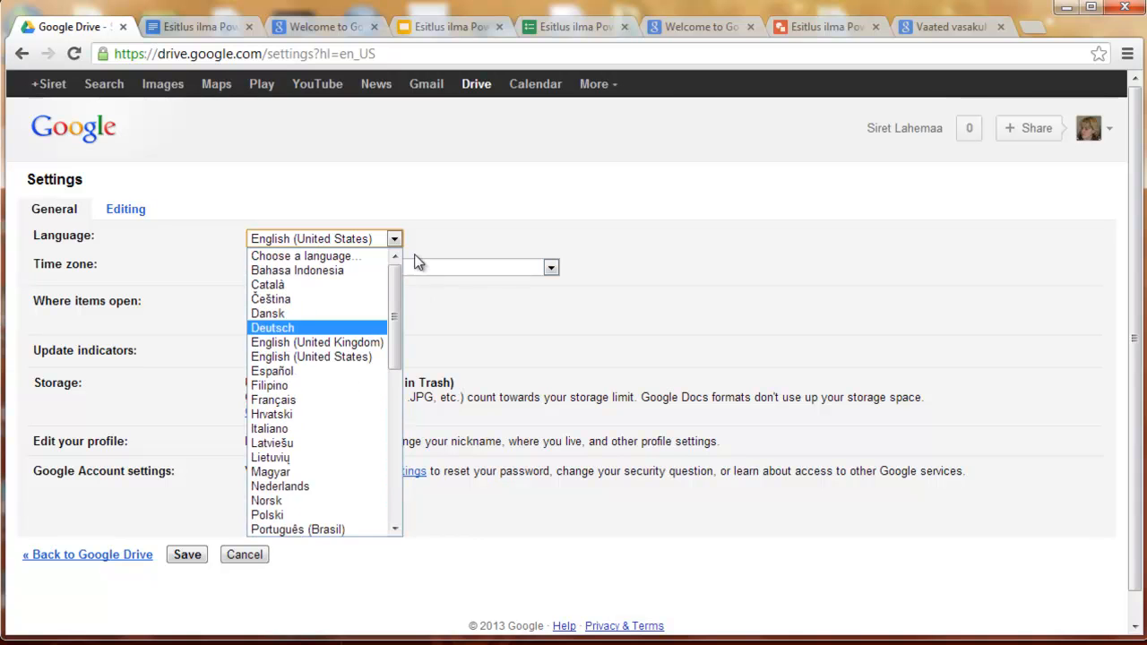
pyautogui.click(428, 244)
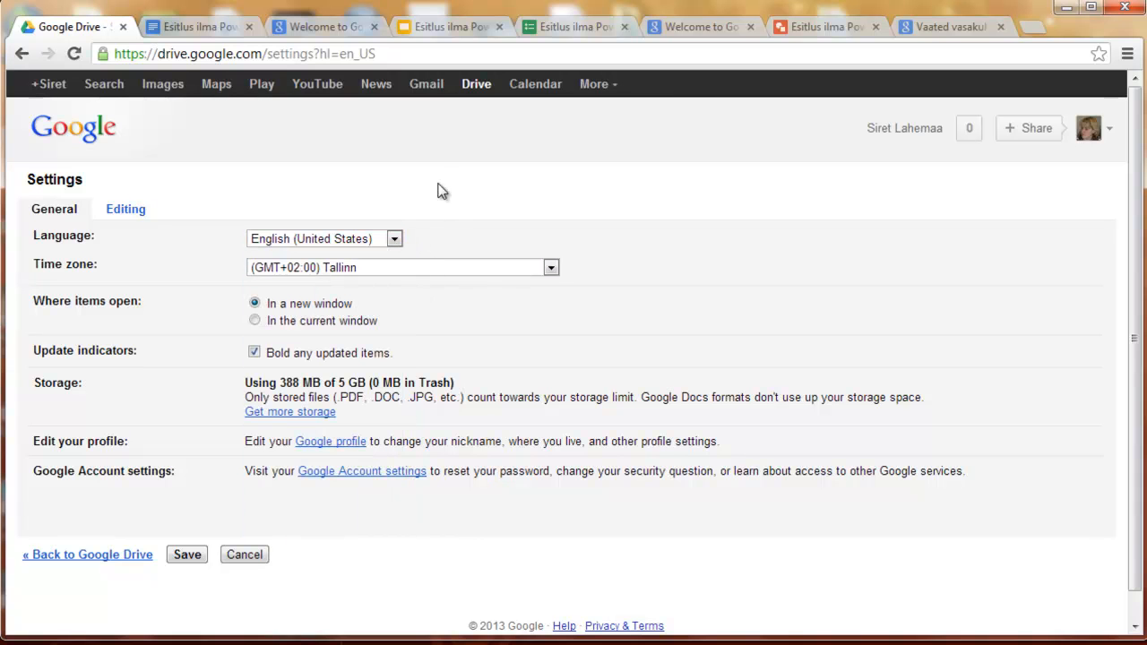
pyautogui.click(483, 268)
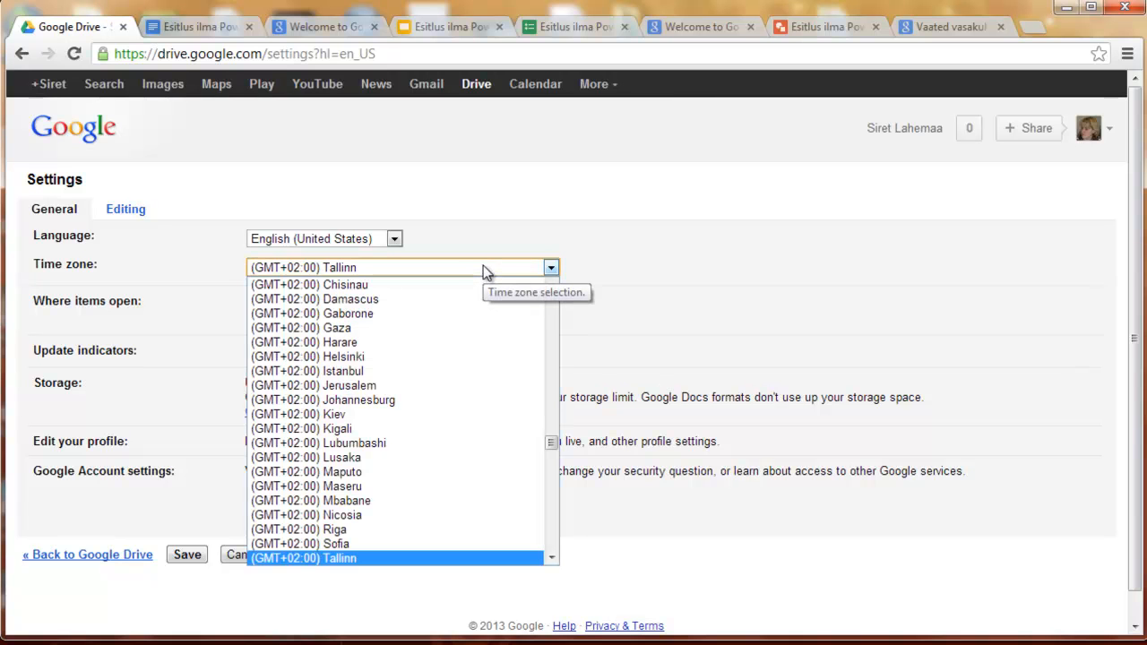
pyautogui.click(483, 267)
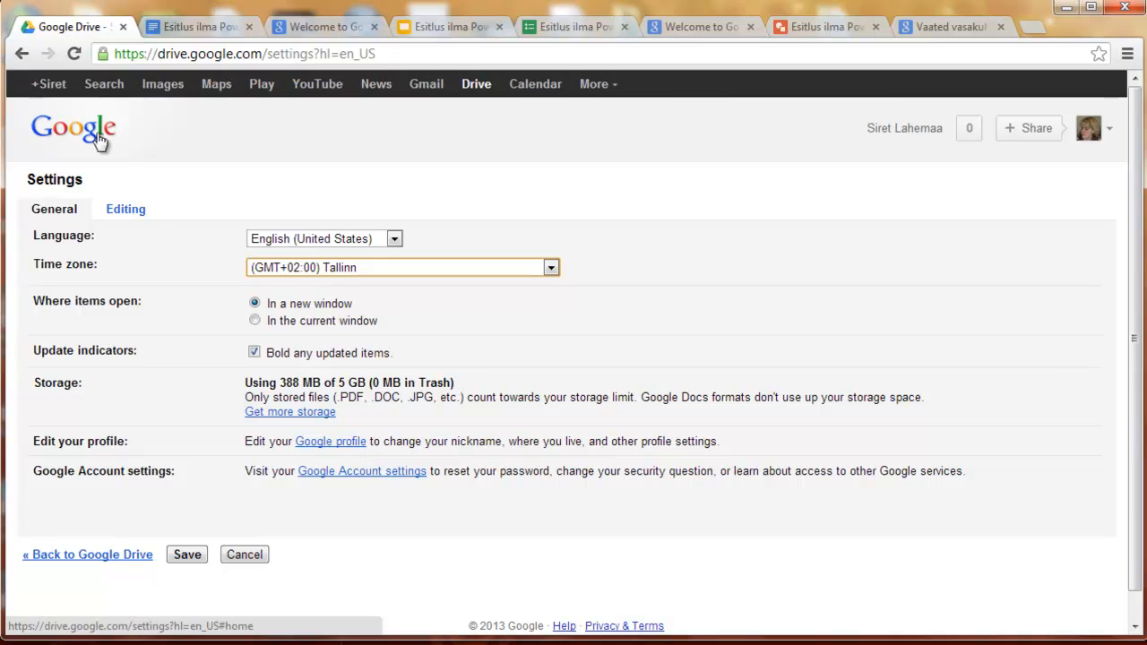
pyautogui.click(127, 215)
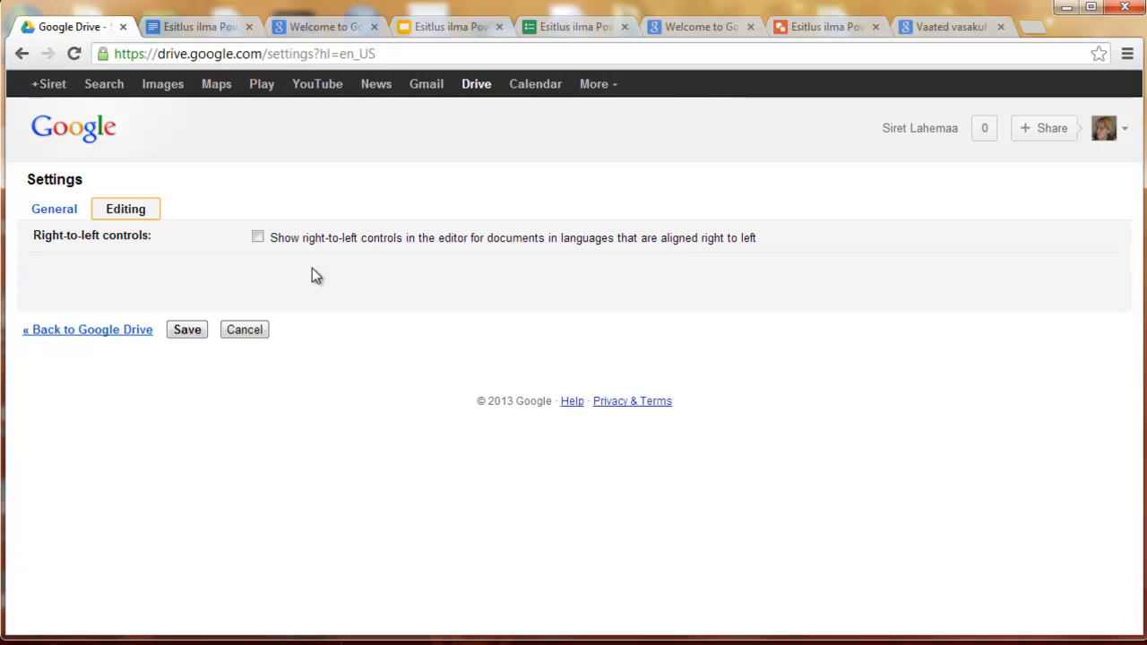
pyautogui.click(192, 330)
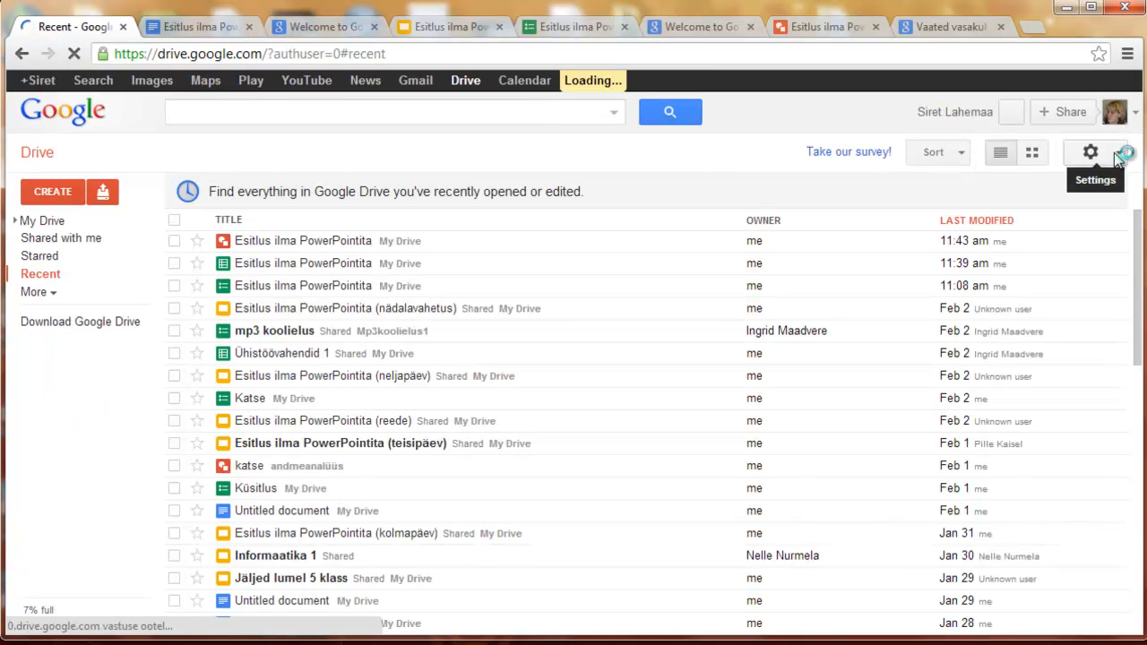
# - Toggle 'Convert uploaded files to Google Docs format' under Upload settings in the gear menu
pyautogui.click(1112, 156)
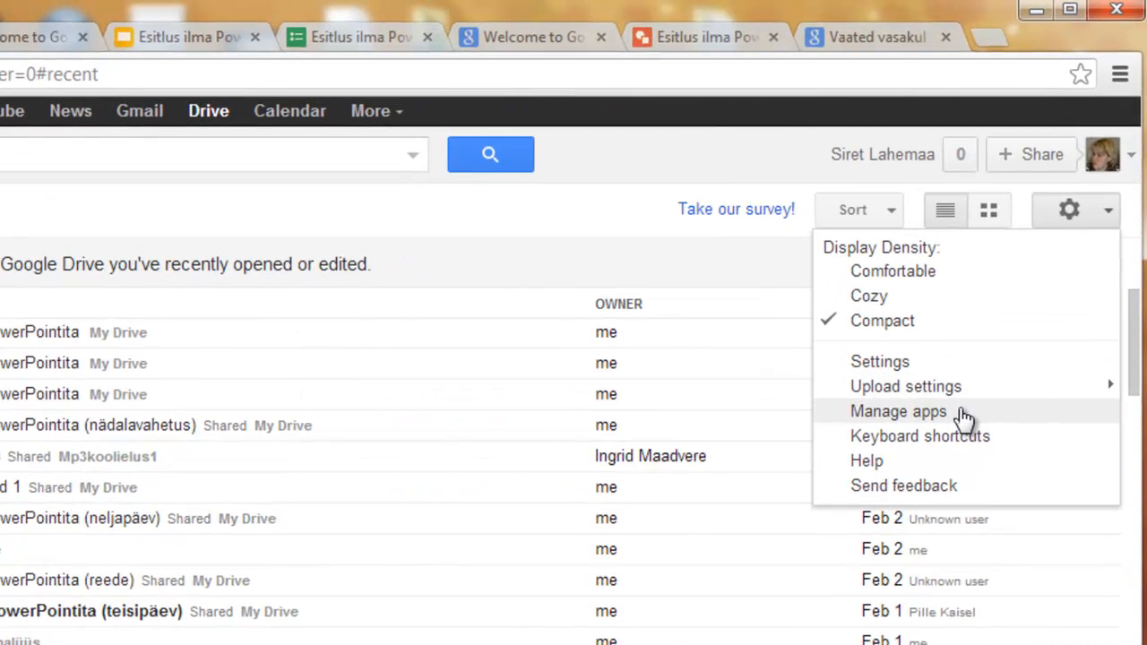
pyautogui.moveTo(1011, 287)
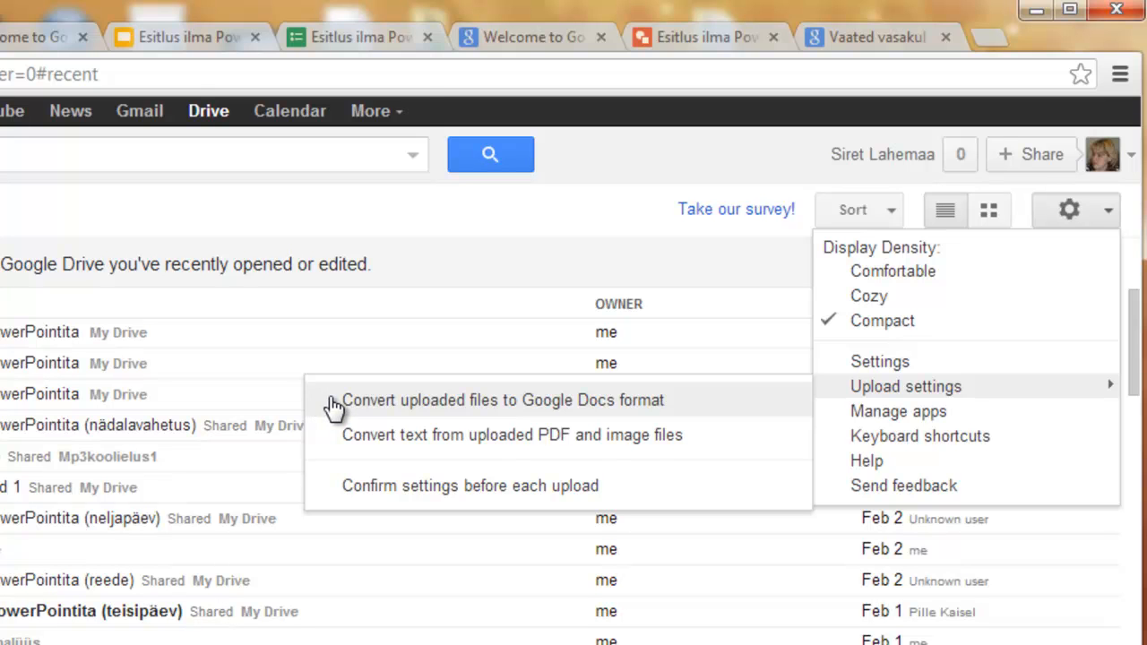
pyautogui.click(327, 405)
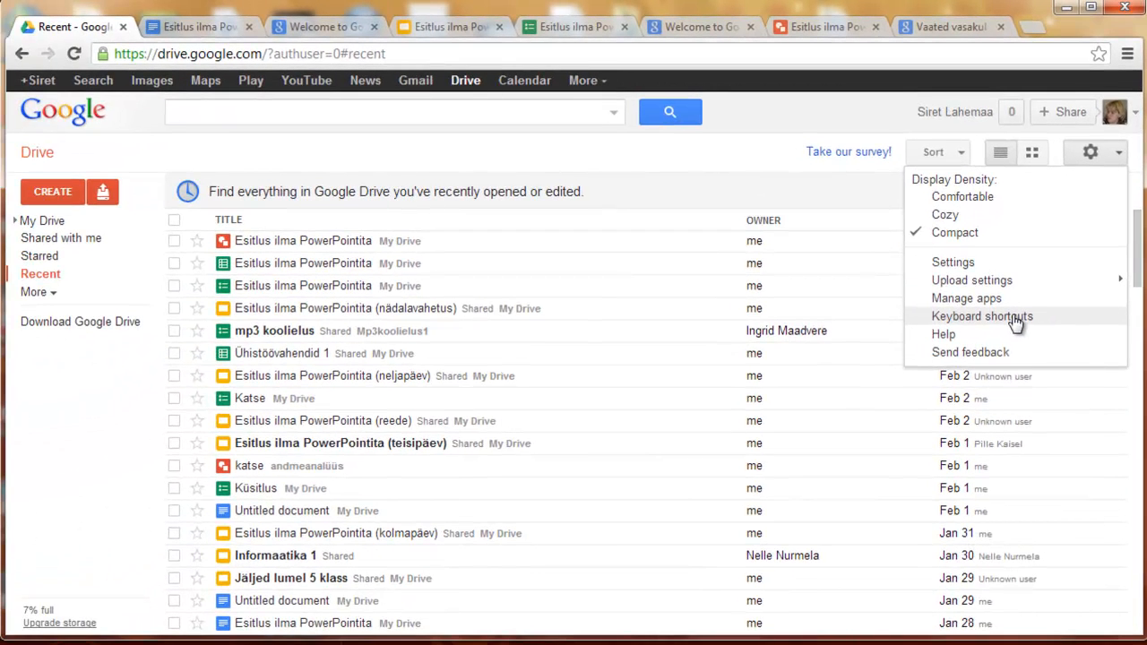
# - Open the Keyboard shortcuts overview from the gear menu and close it again
pyautogui.click(1015, 319)
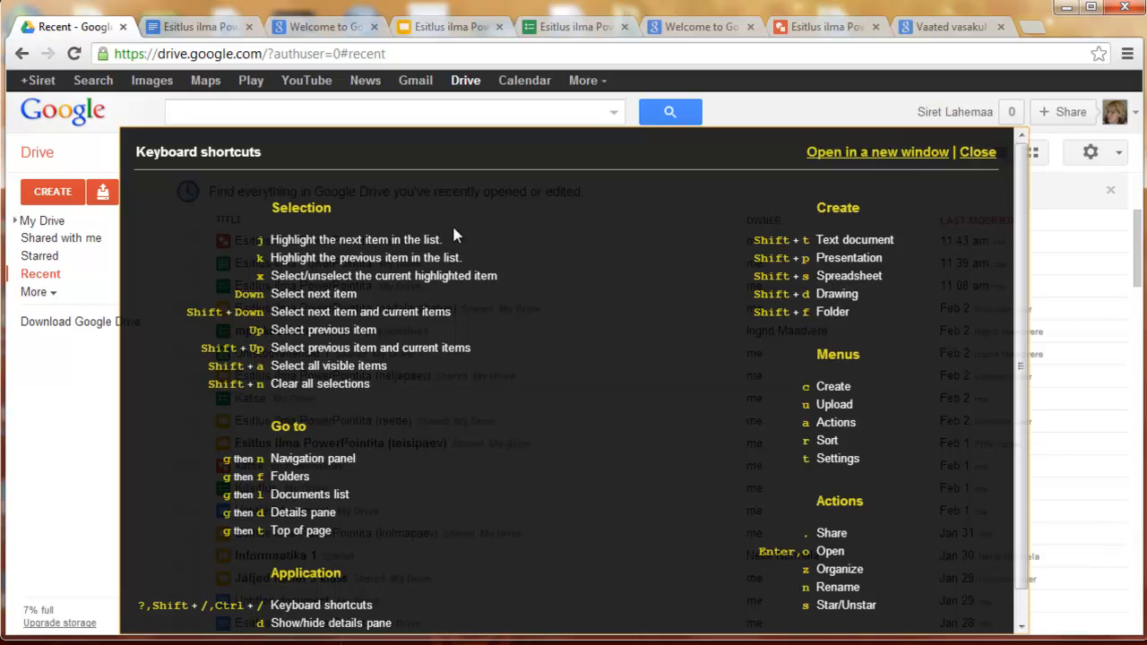
pyautogui.click(973, 159)
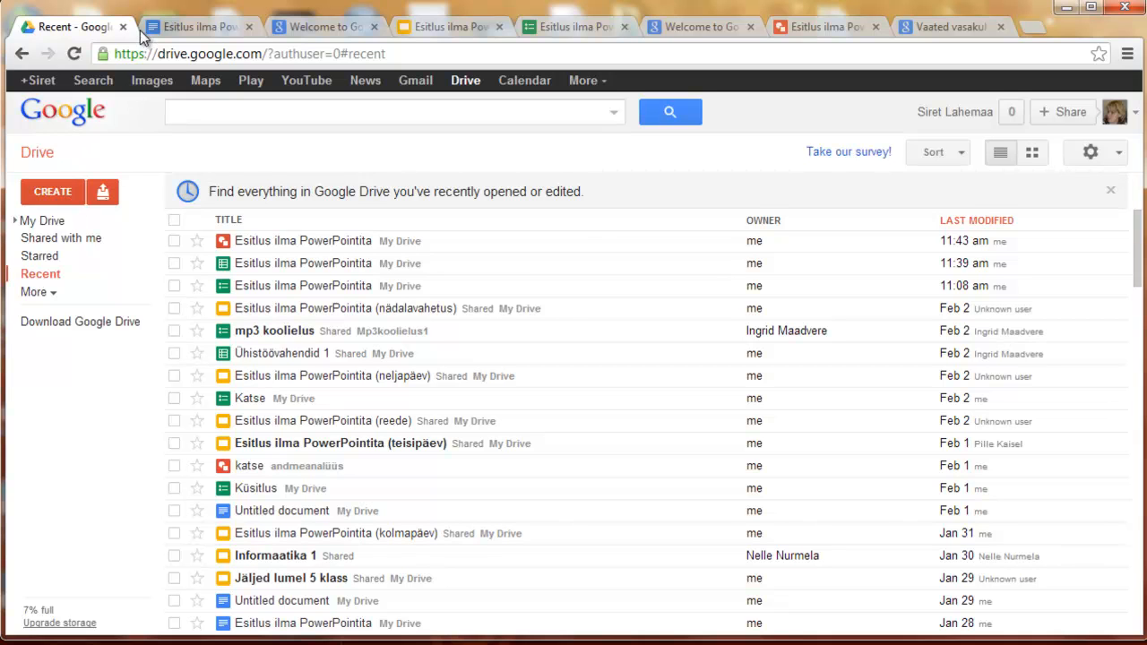
# - Check the CREATE menu's file types, view the sample Doc and Slides, and reload Welcome to Google Docs
pyautogui.click(34, 199)
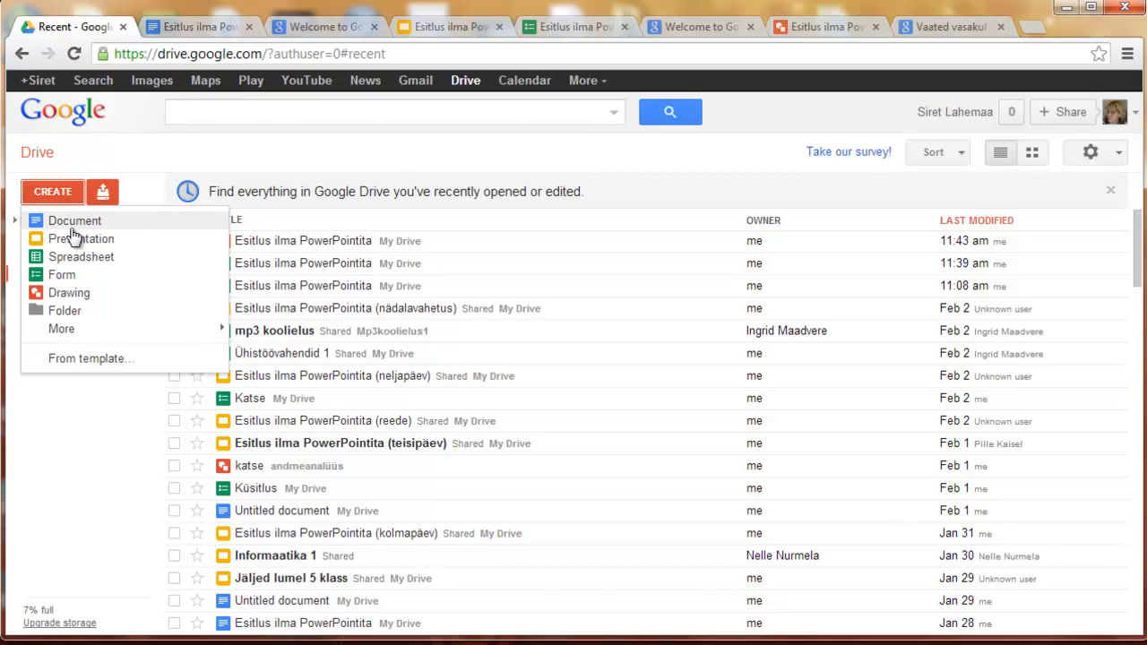
pyautogui.click(199, 26)
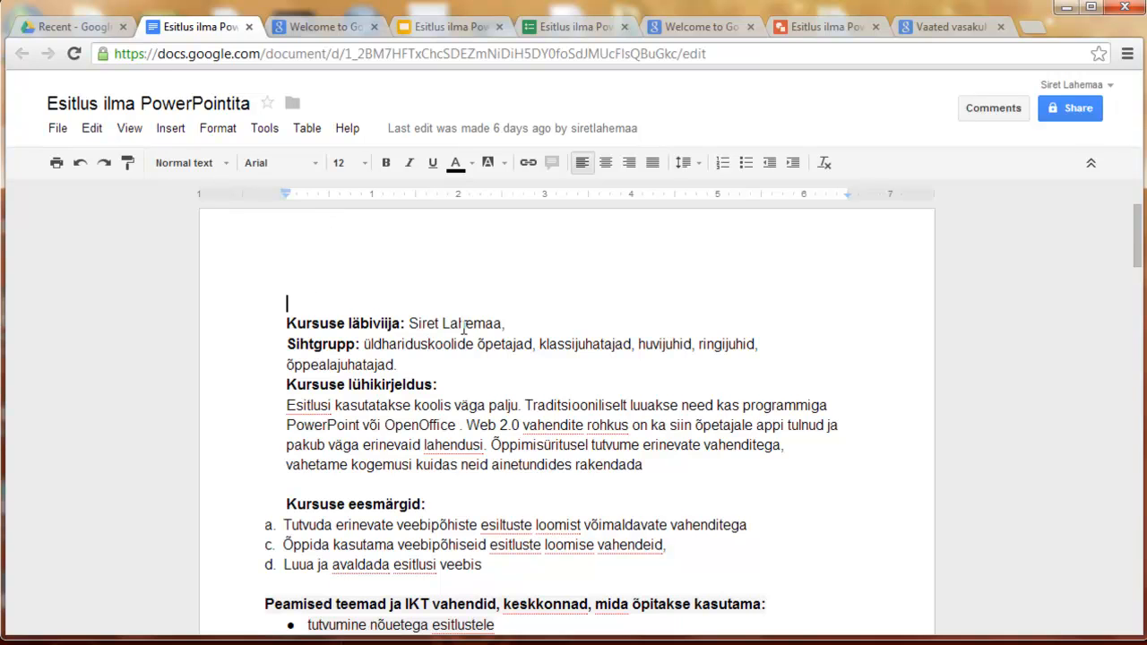
pyautogui.click(434, 29)
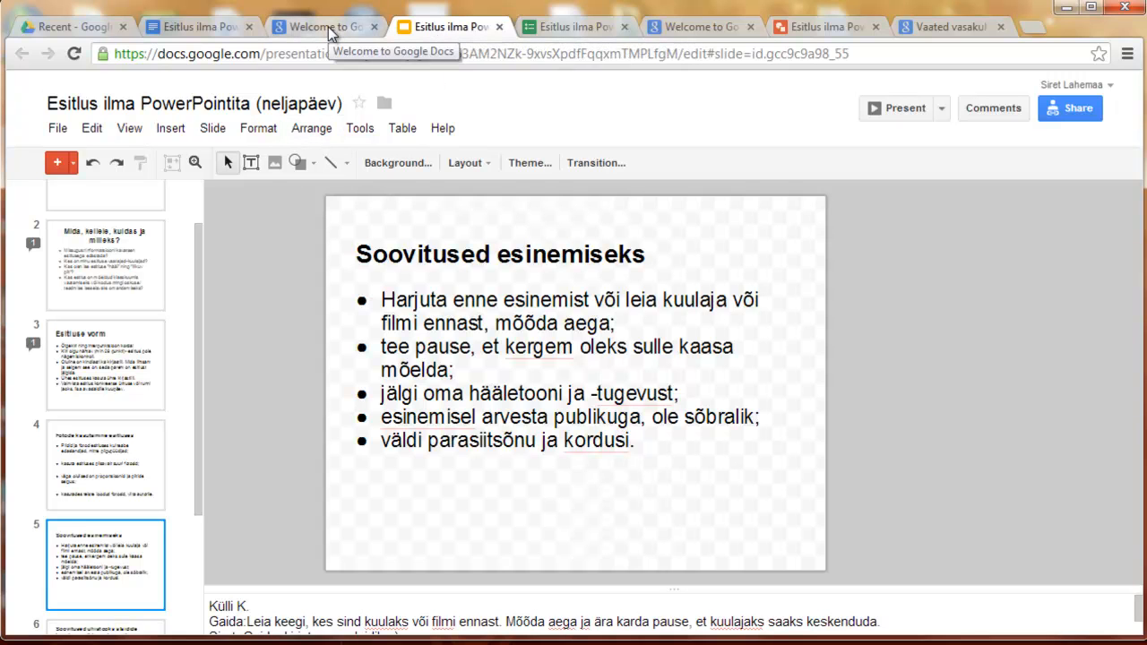
pyautogui.rightClick(328, 26)
pyautogui.click(370, 67)
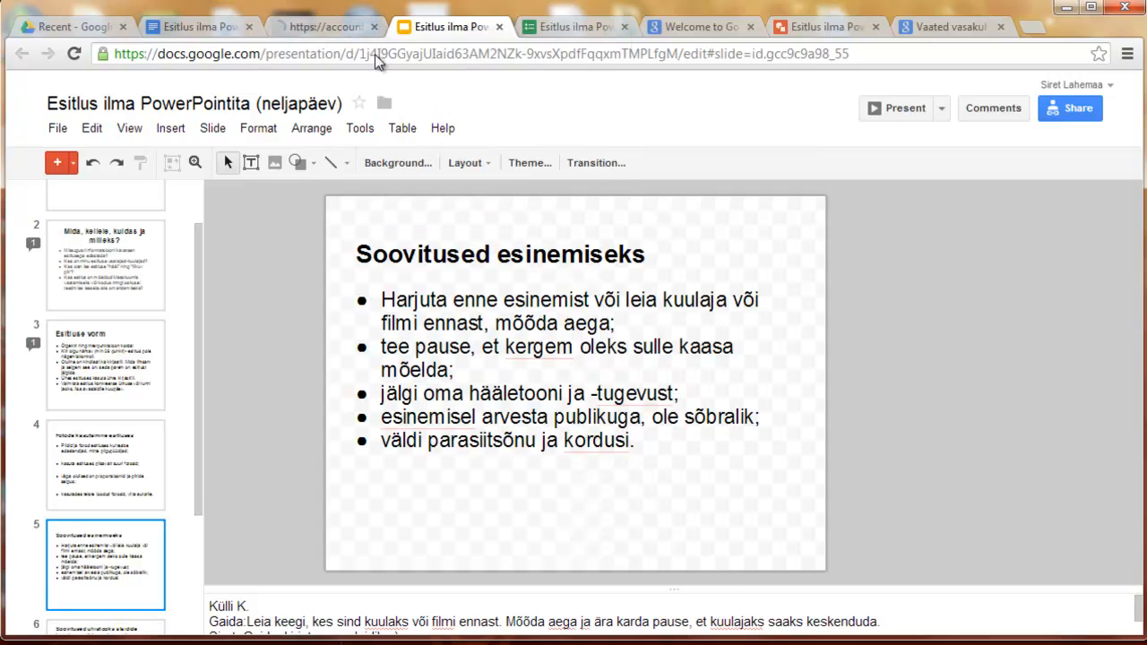
# - Look through the sample feedback form and spreadsheet, finishing on the sunset drawing
pyautogui.click(583, 26)
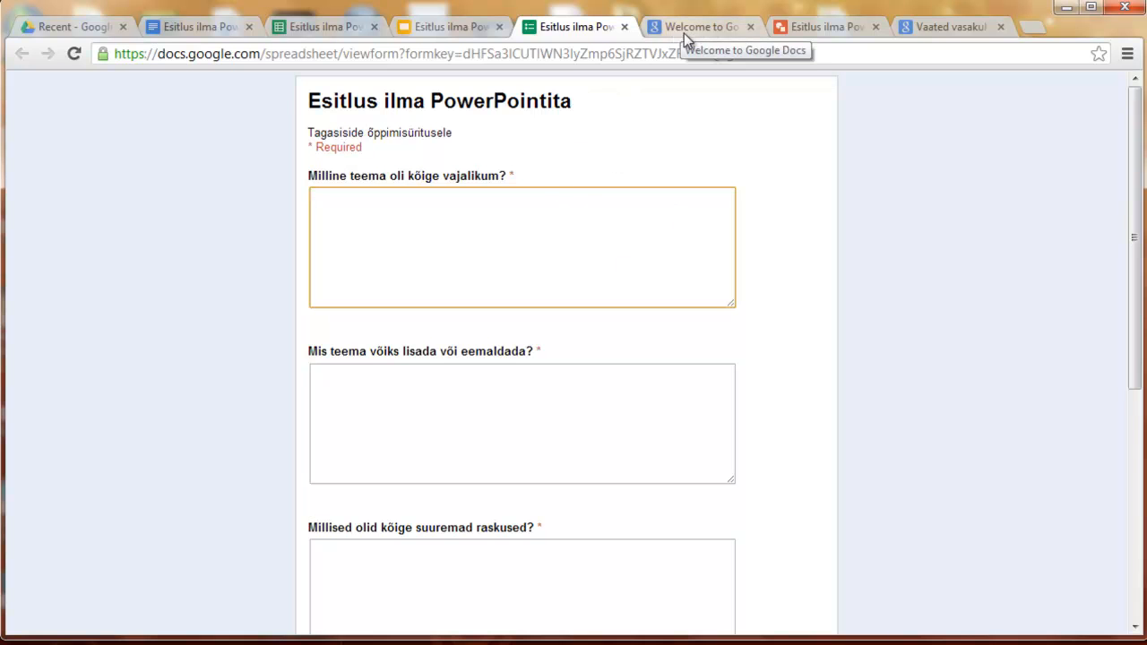
pyautogui.click(318, 25)
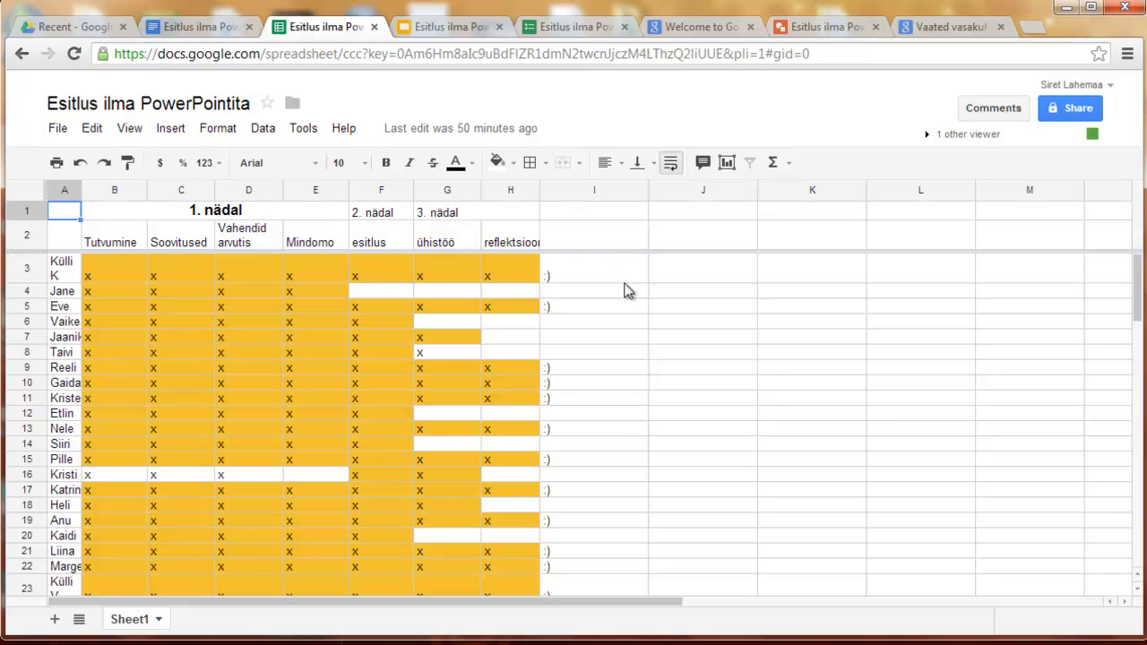
pyautogui.click(810, 25)
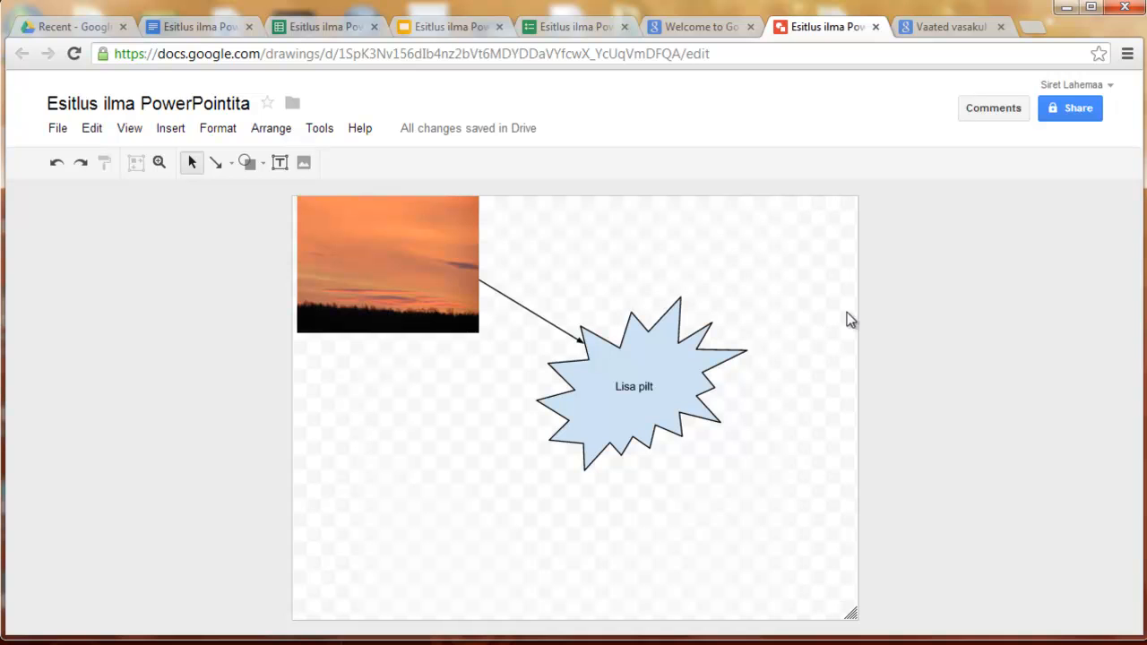